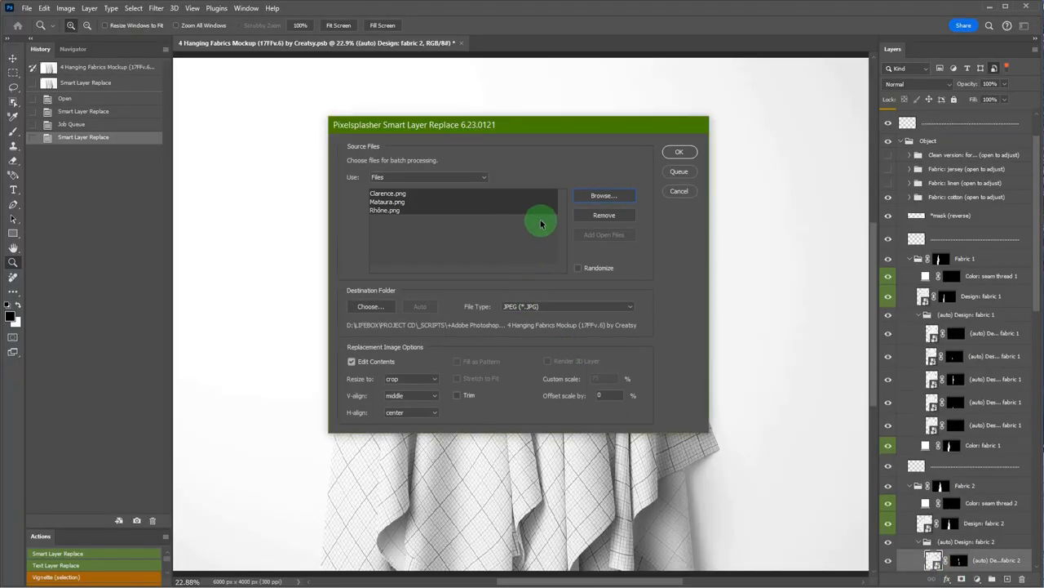
Queue the fabric 2 design replacement with Clarence.png, Mataura.png and Rhône.png, leaving the job queue unrun to add more layers.
left_click(680, 171)
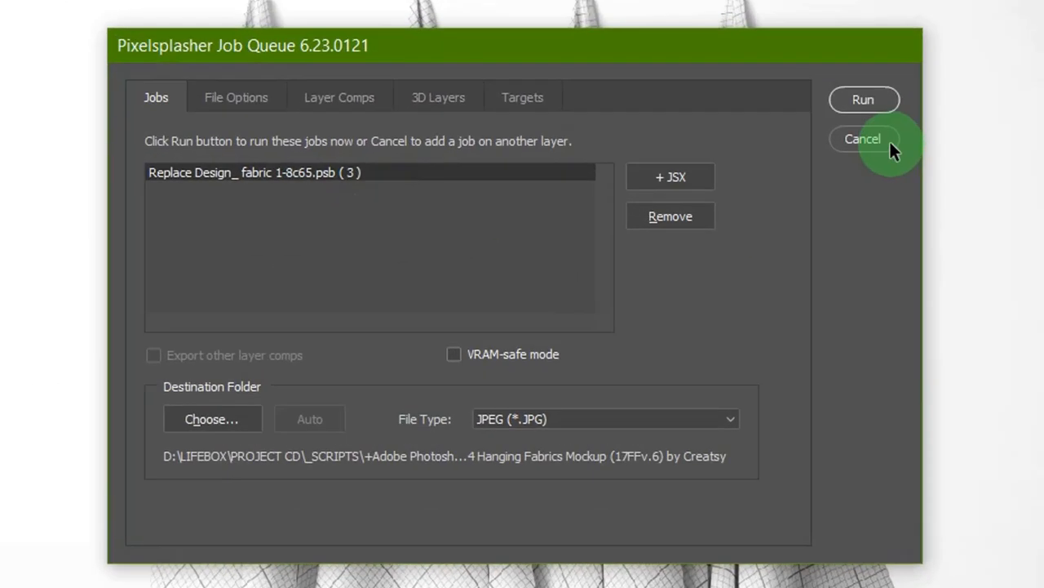
left_click(889, 139)
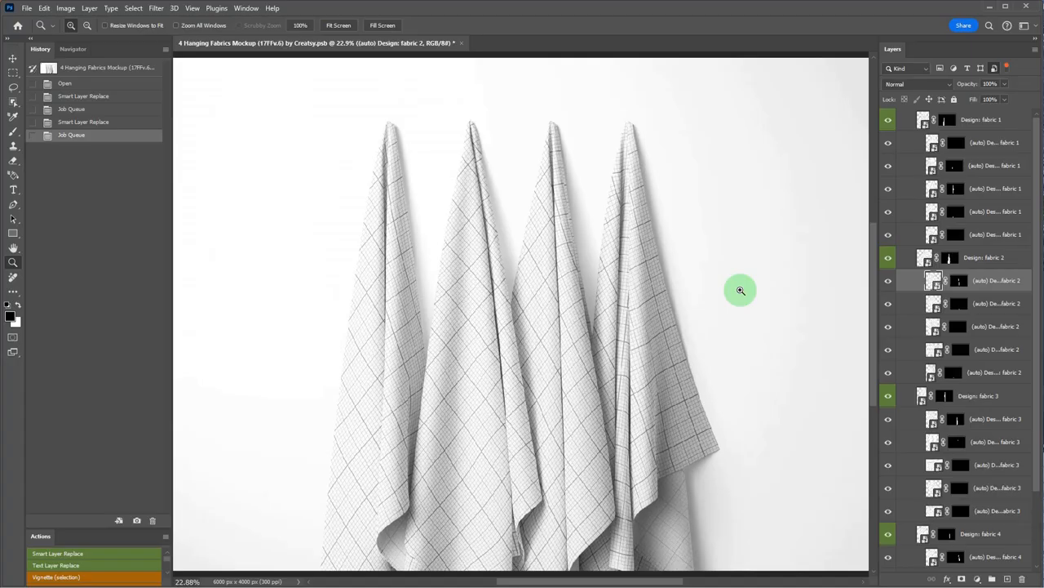
View the smart object contents of the first (auto) design layers of fabric 1 and fabric 2, returning to the mockup after each.
left_click(990, 145)
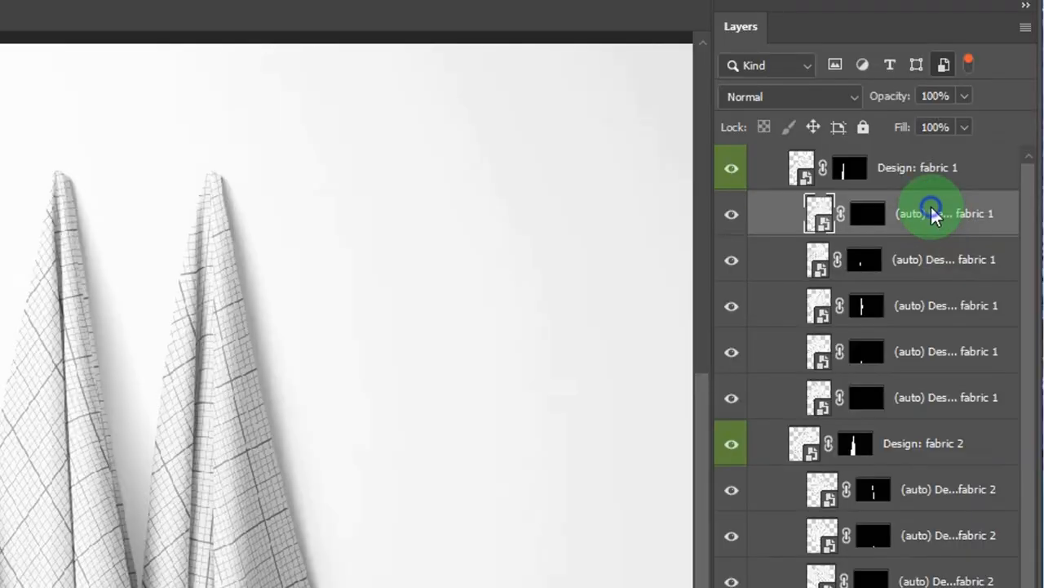
right_click(993, 143)
left_click(920, 272)
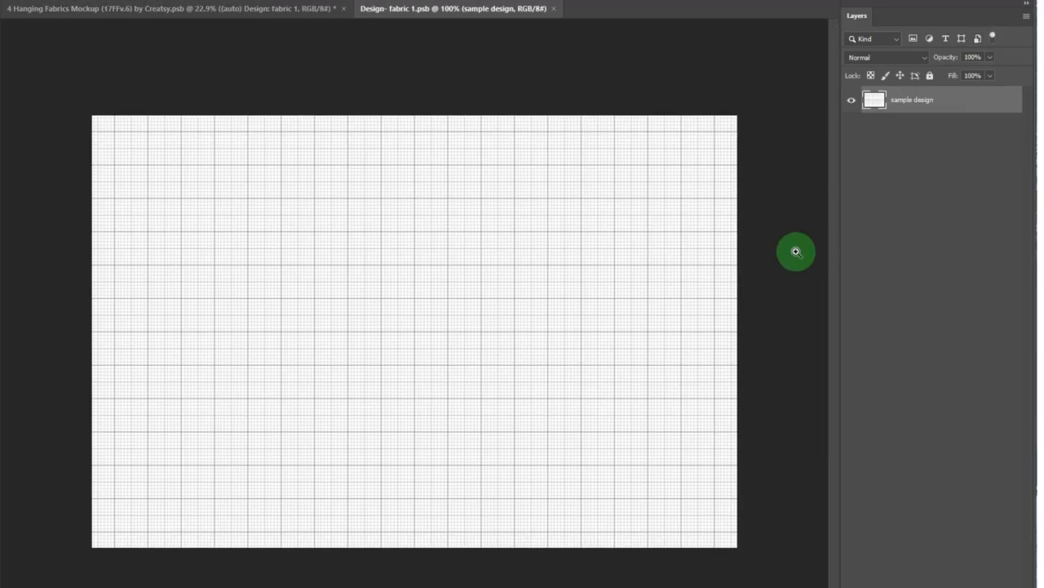
left_click(307, 10)
right_click(955, 293)
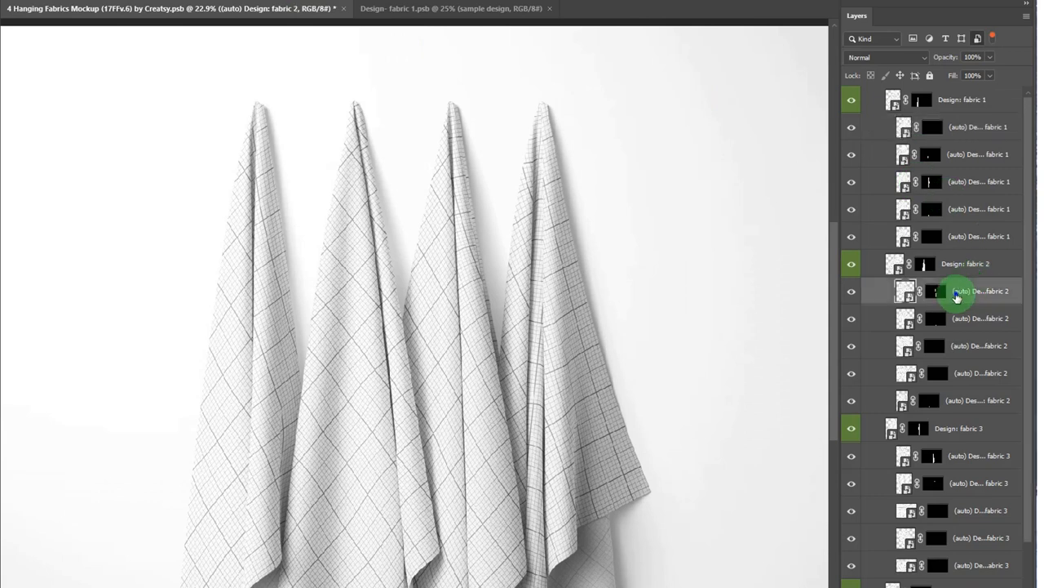
left_click(857, 264)
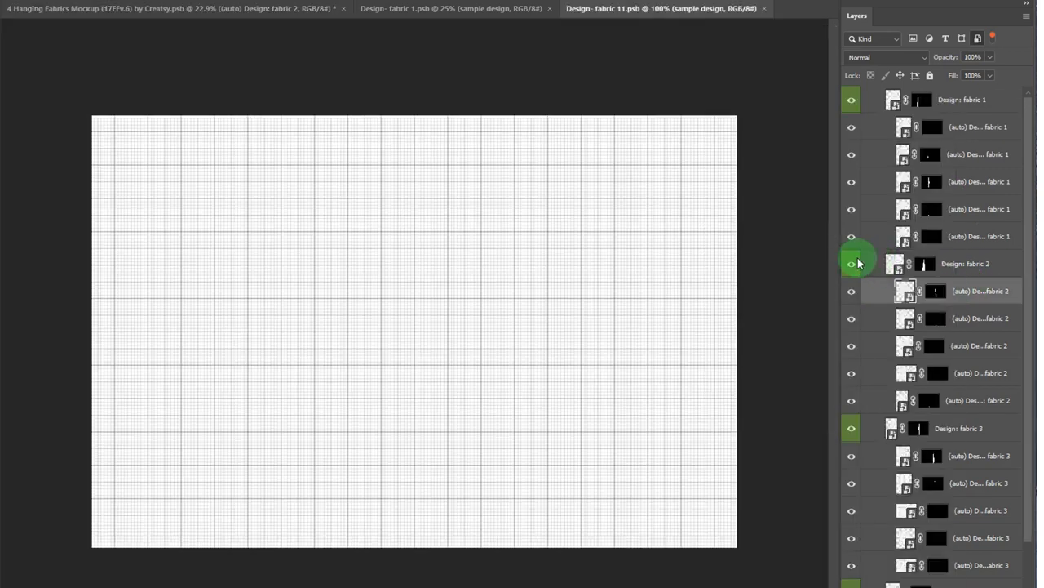
left_click(303, 9)
View the smart object contents of the first (auto) design layers of fabric 3 and fabric 4.
left_click(963, 403)
right_click(962, 404)
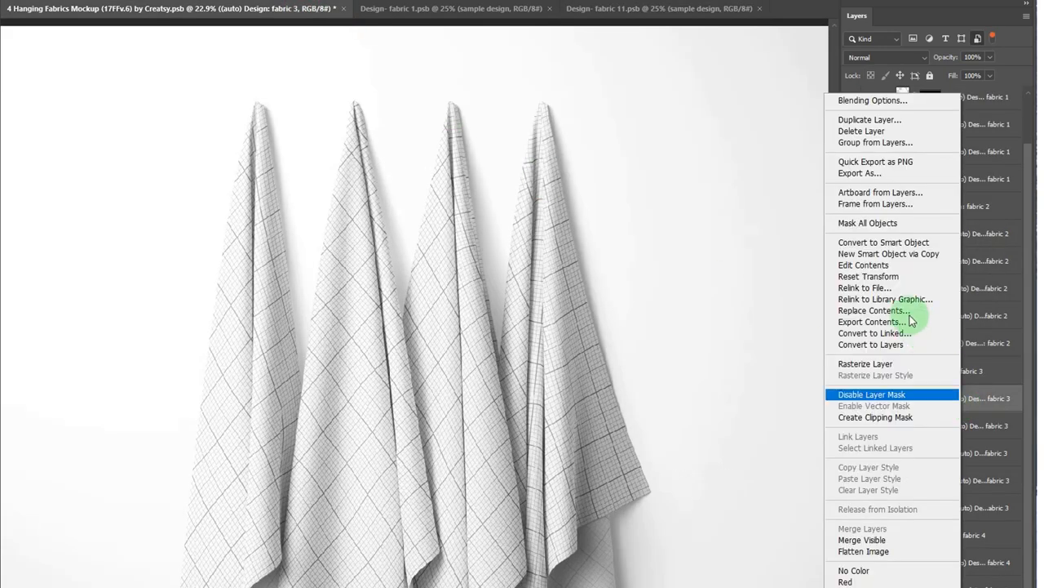
left_click(694, 239)
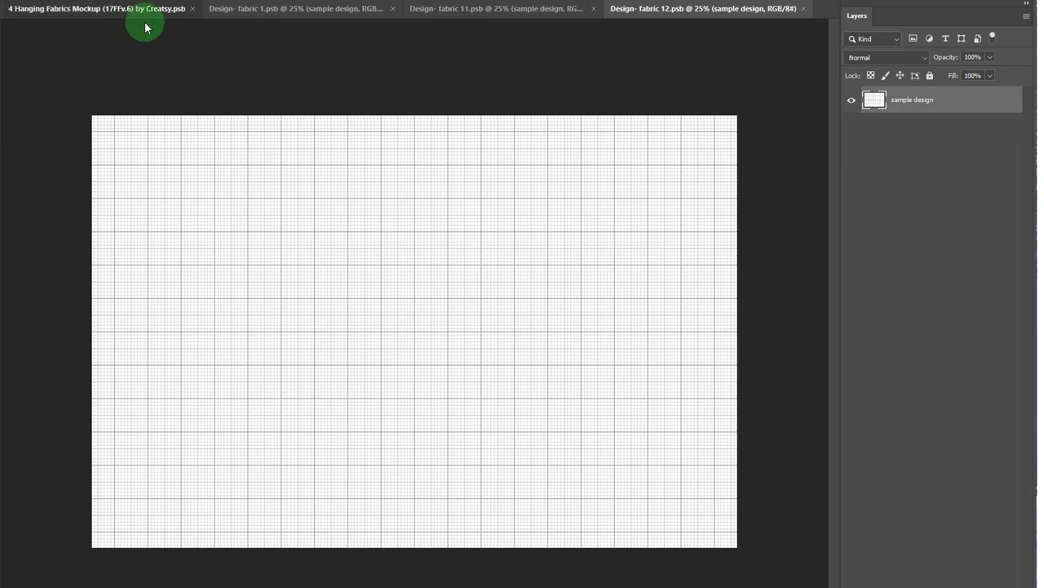
left_click(145, 15)
left_click(956, 293)
scroll(956, 296, "up", 3)
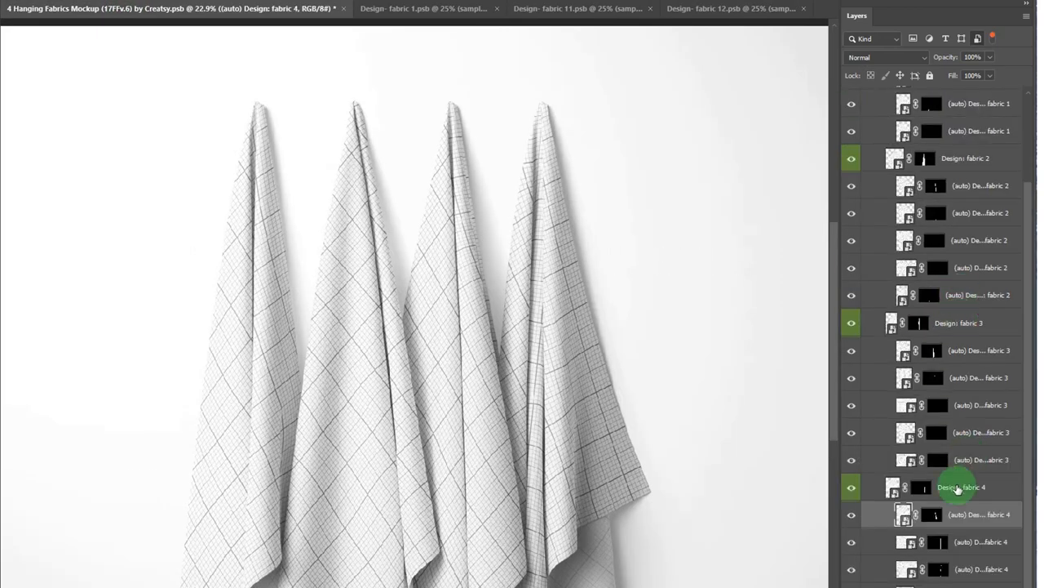
right_click(950, 519)
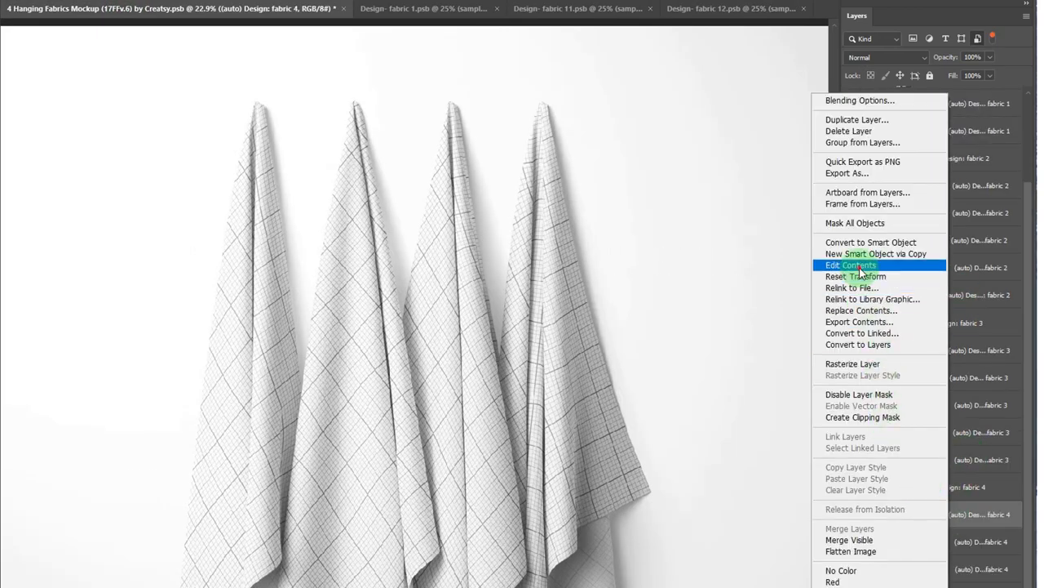
left_click(824, 270)
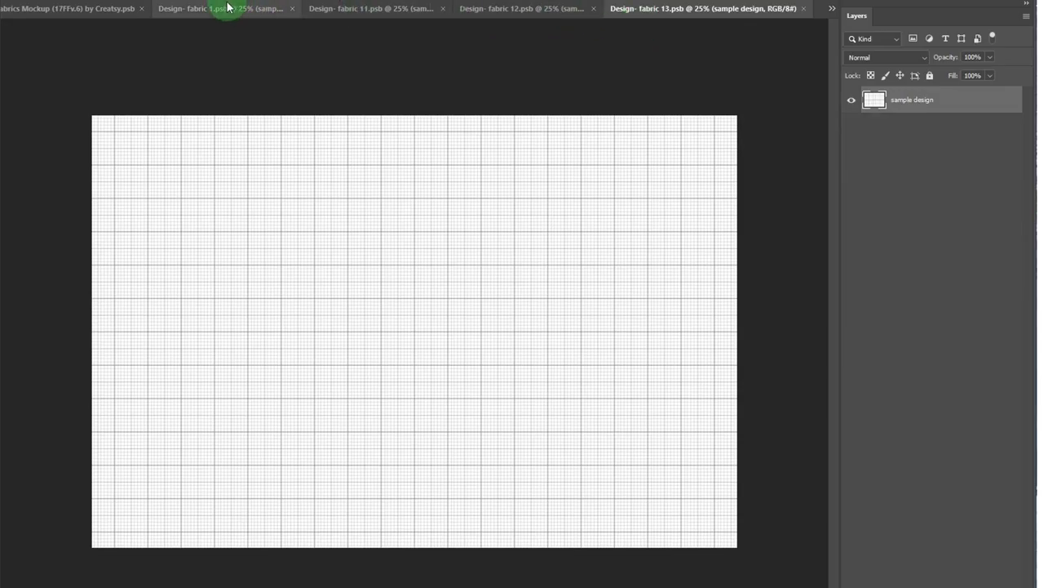
Close all opened smart object documents, keeping only the hanging fabrics mockup open.
left_click(830, 15)
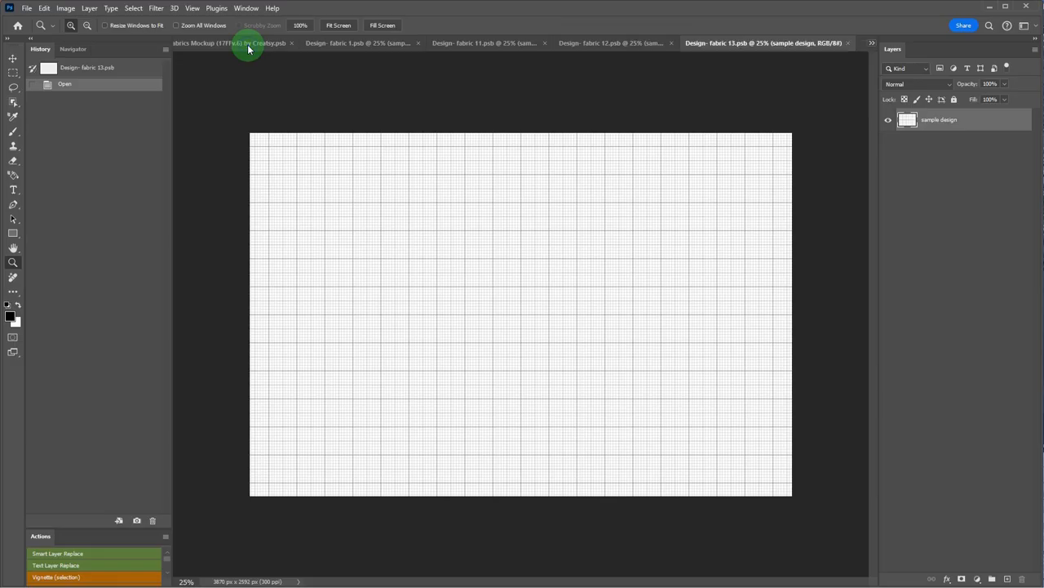
right_click(249, 48)
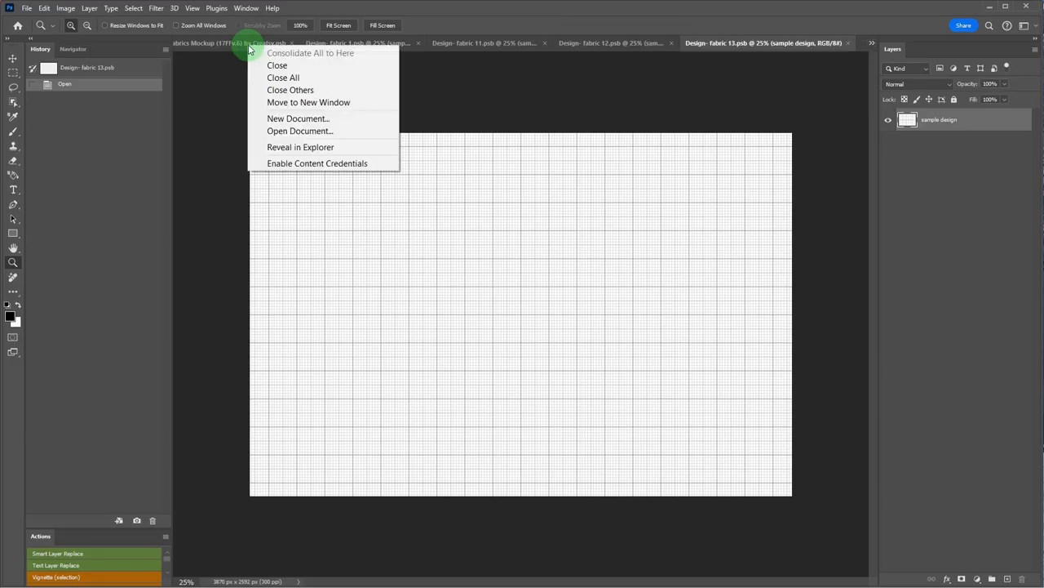
left_click(280, 90)
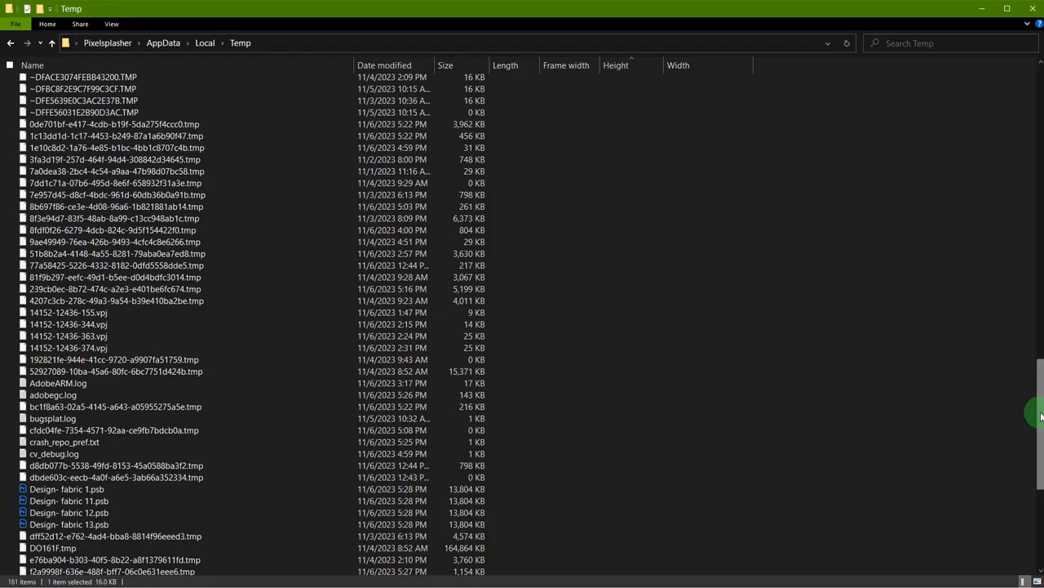
In File Explorer, find and compare the extracted Design- fabric PSB files in the Temp folder.
left_click_drag(1042, 417, 1041, 462)
left_click(23, 311)
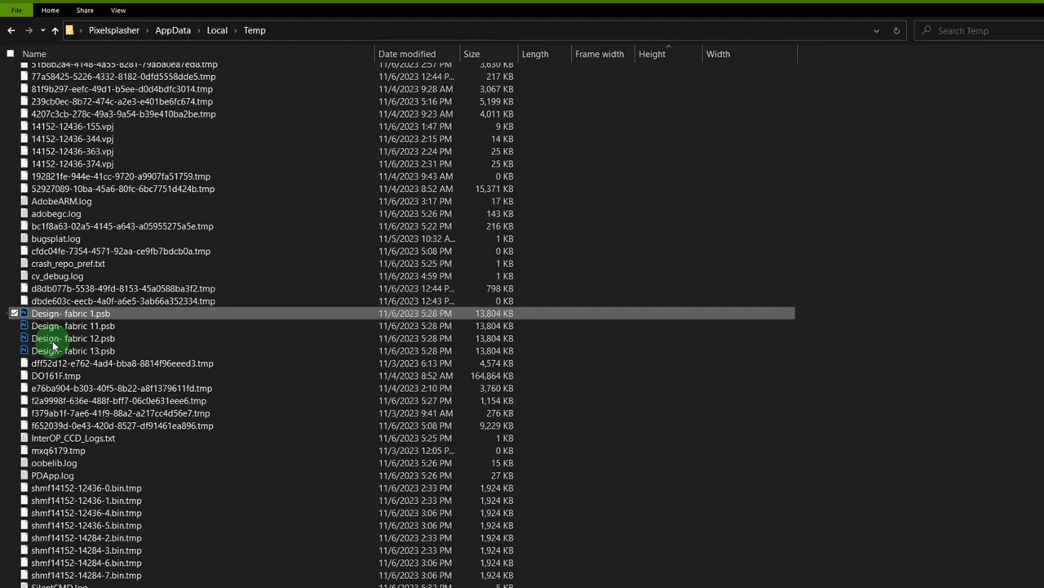
left_click_drag(54, 347, 73, 350)
left_click_drag(194, 440, 227, 442)
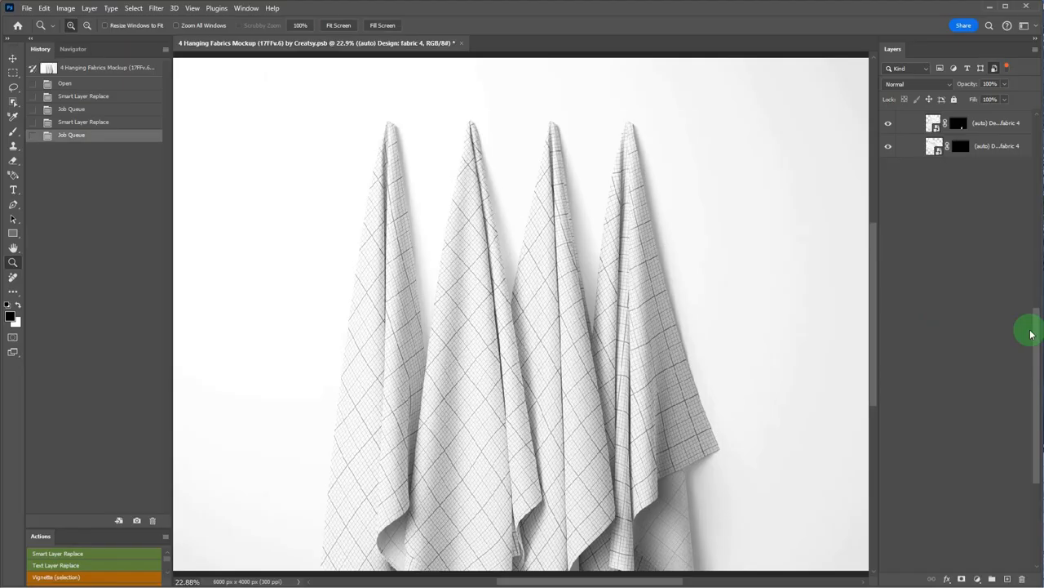
Back in Photoshop, queue Hinterrhein.png, Ngaruroro.png and Thur.png as replacements for the first (auto) fabric 3 design layer without running the queue.
left_click_drag(1038, 331, 1026, 133)
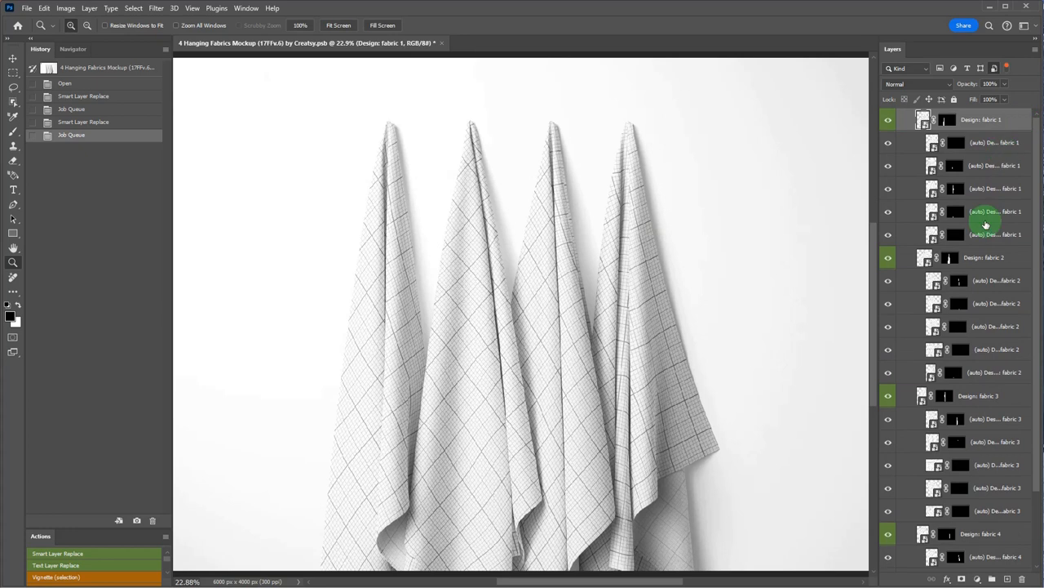
left_click(986, 420)
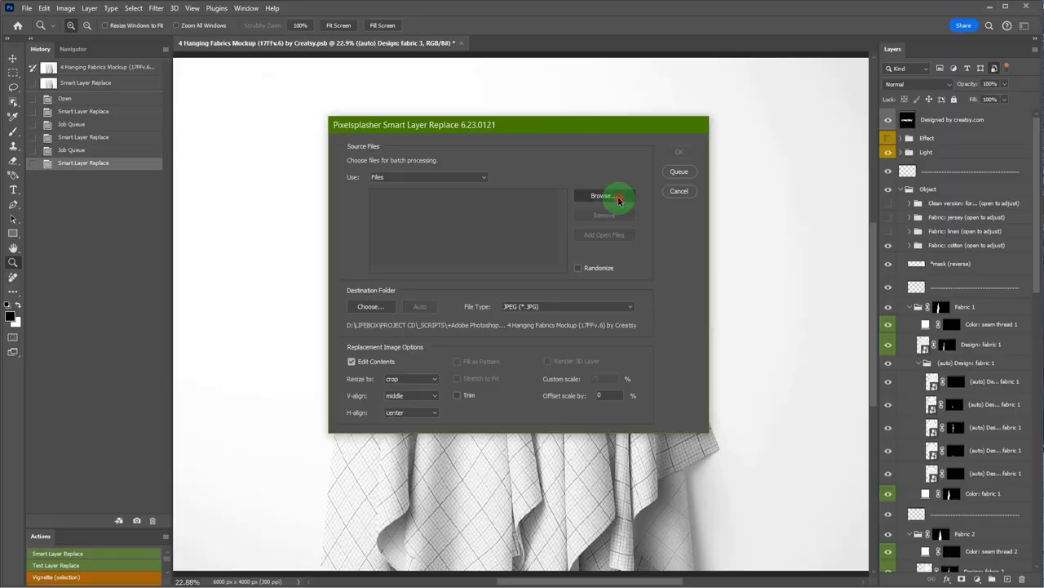
left_click(620, 198)
left_click_drag(506, 189, 408, 441)
left_click(952, 569)
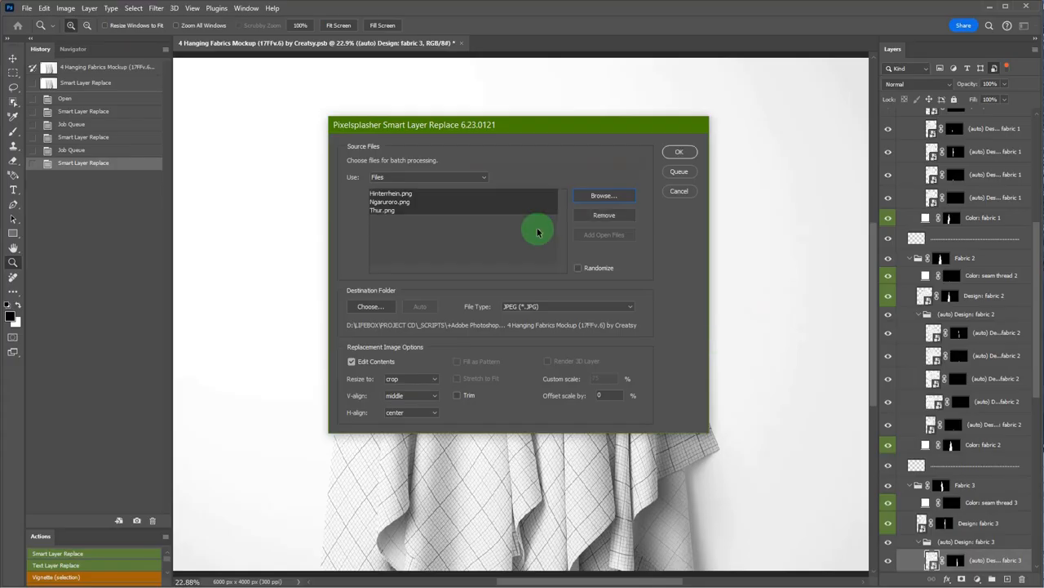
left_click(679, 153)
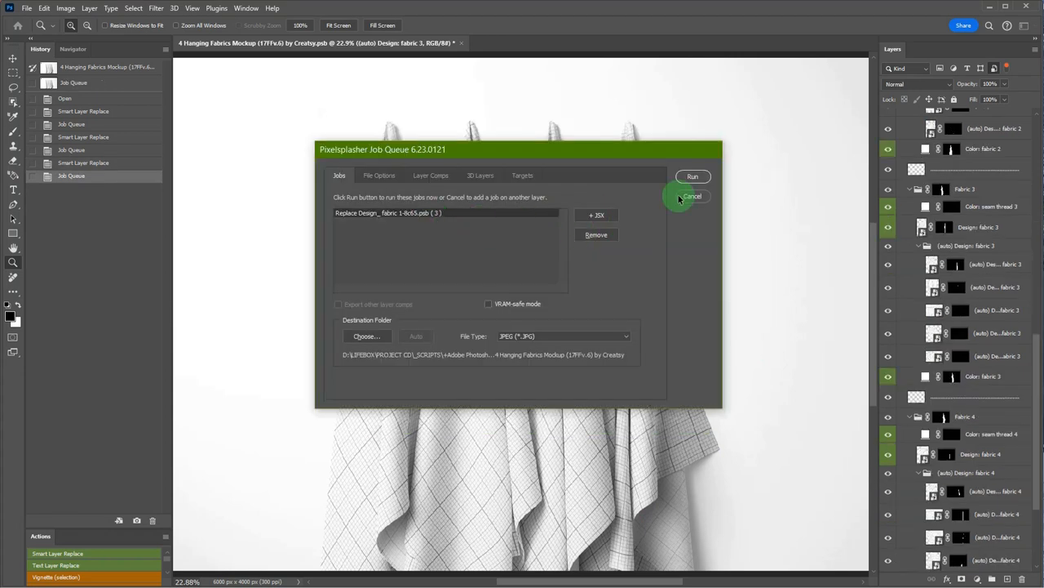
left_click(682, 197)
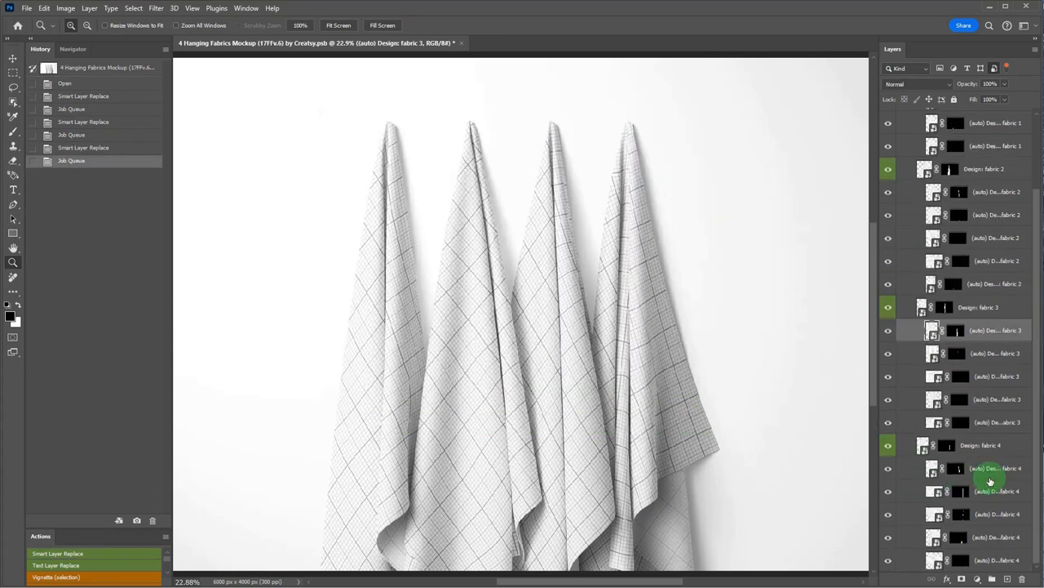
Queue Hinterrhein.png, Ngaruroro.png and Thur.png as replacements for the first (auto) fabric 4 design layer and run the job queue.
left_click(990, 478)
left_click(115, 554)
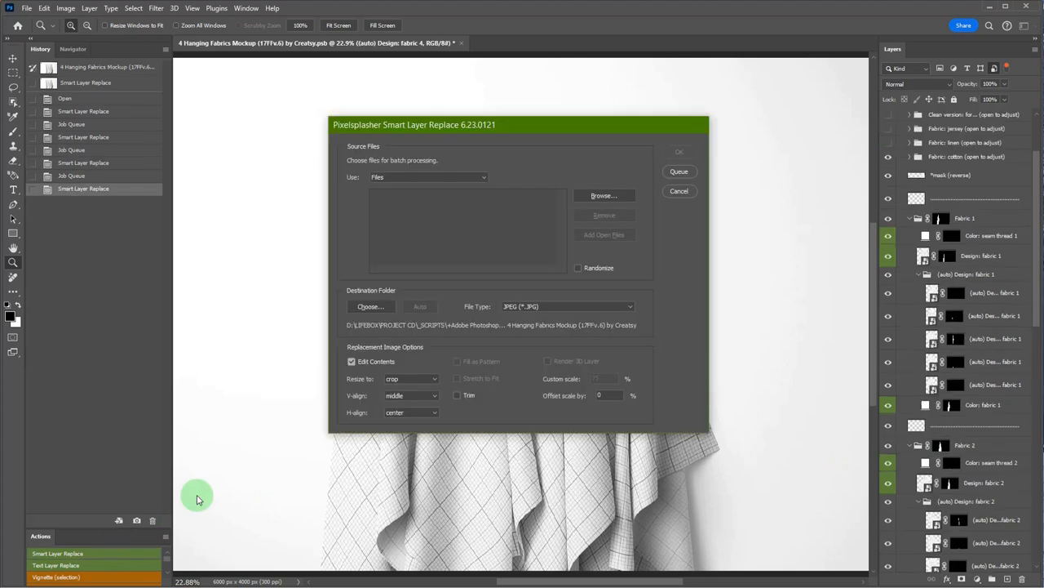
left_click(604, 195)
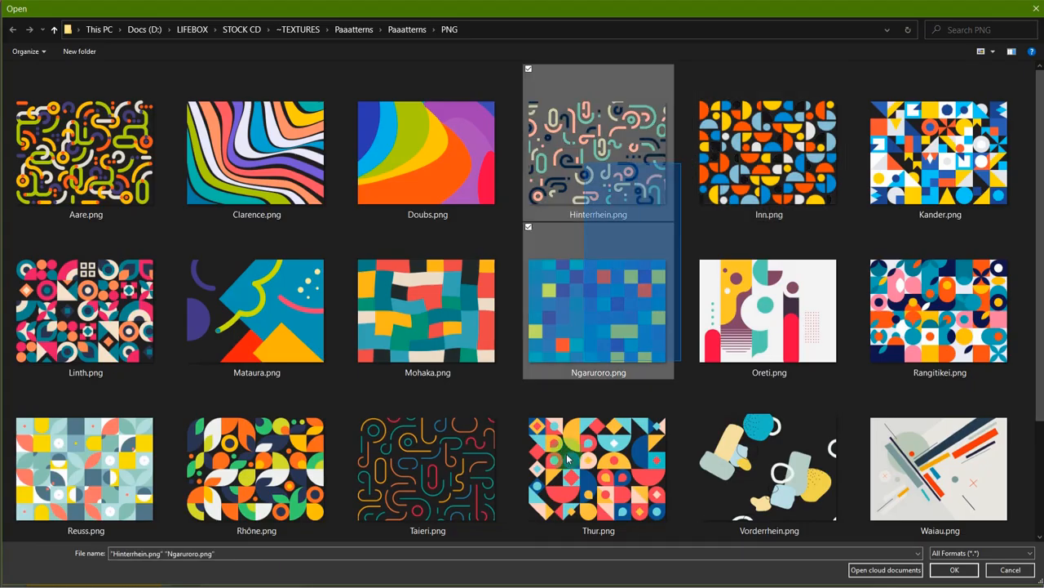
left_click(569, 459, "ctrl")
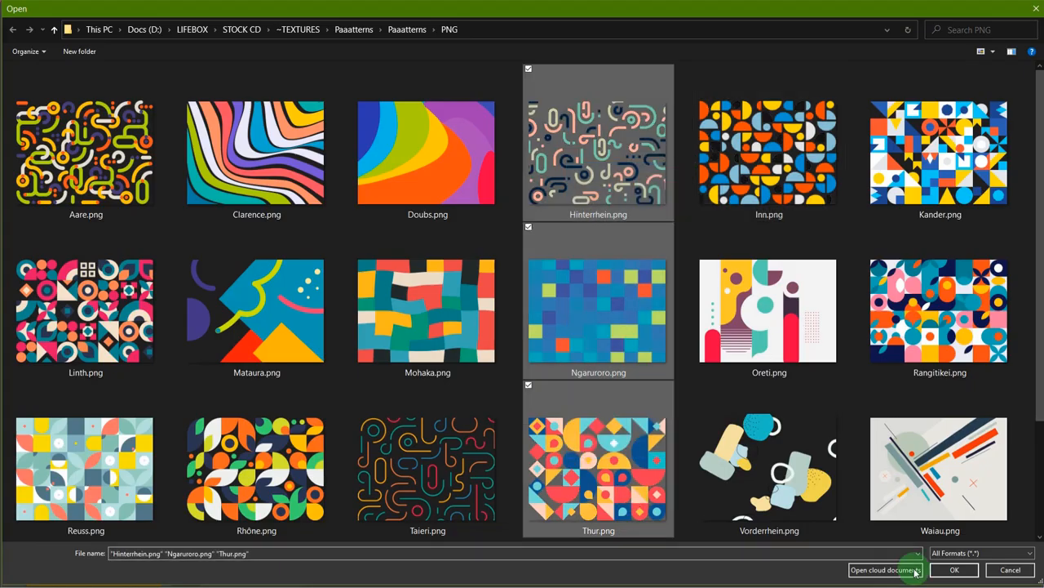
left_click(954, 569)
left_click(679, 173)
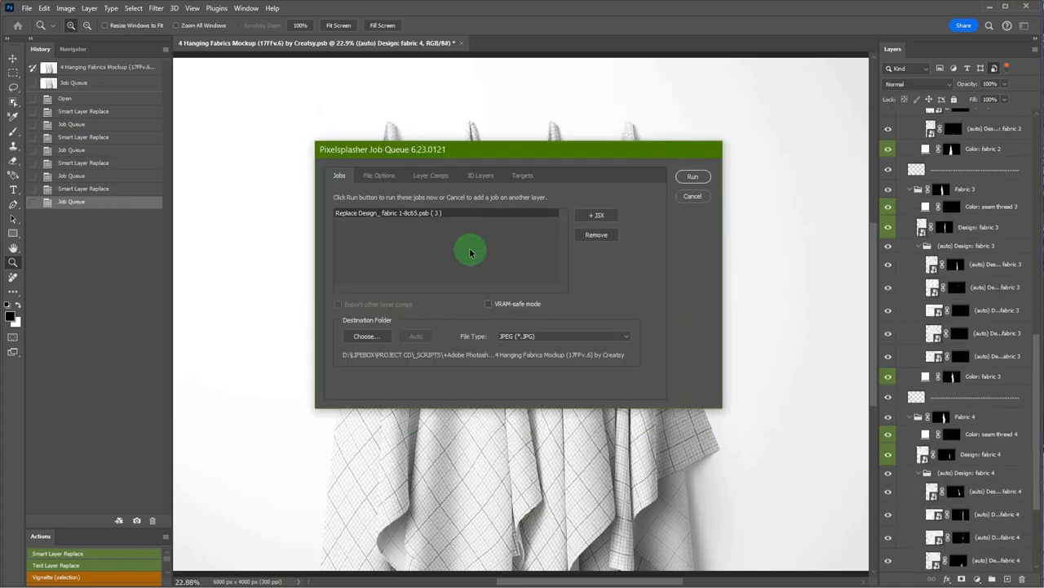
left_click(703, 177)
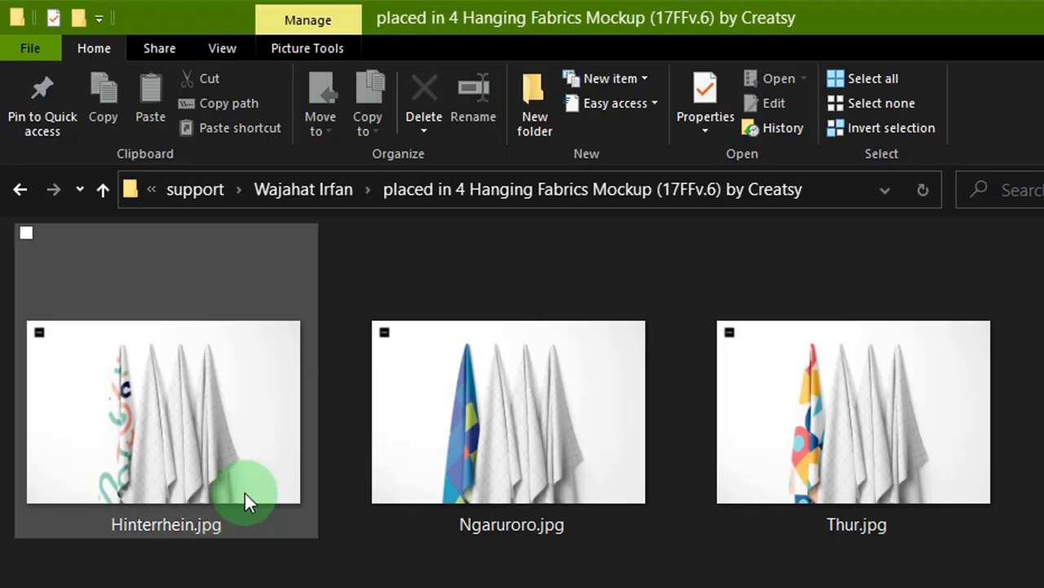
Open the exported Hinterrhein.jpg from the output folder and review it together with Ngaruroro.jpg and Thur.jpg in the image viewer.
left_click(237, 494)
left_click(776, 85)
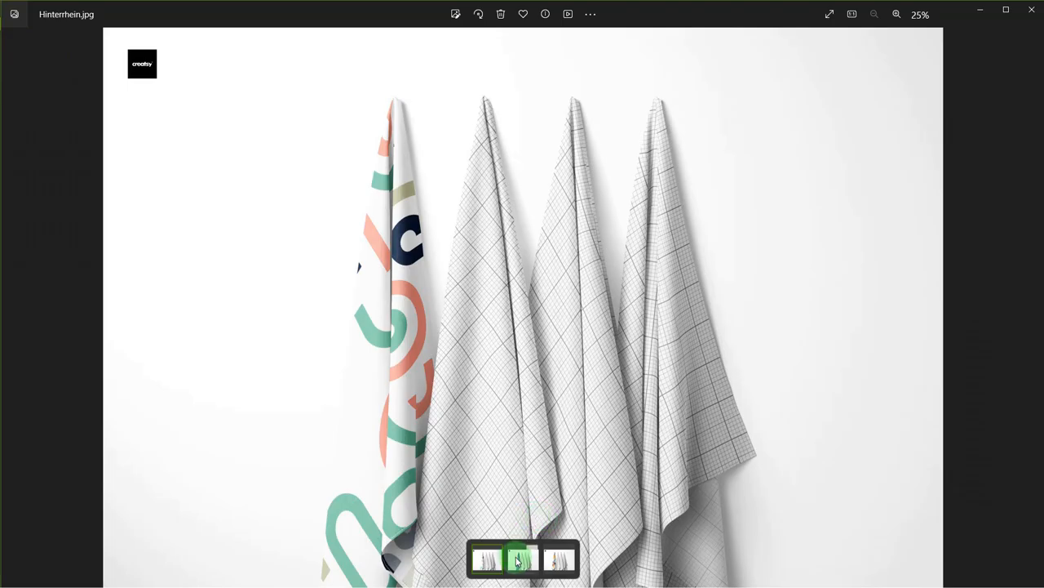
left_click(516, 559)
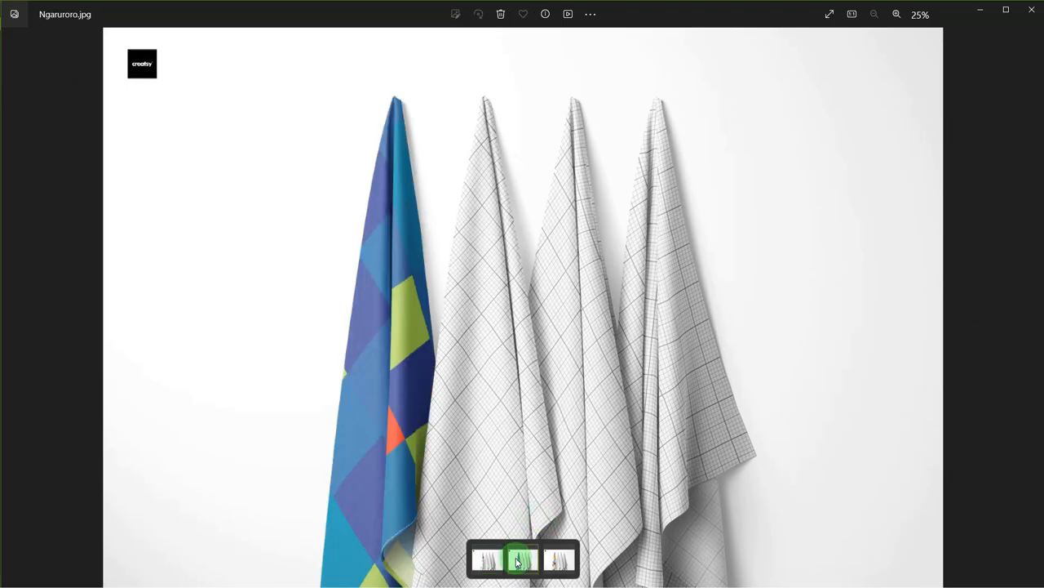
left_click(560, 559)
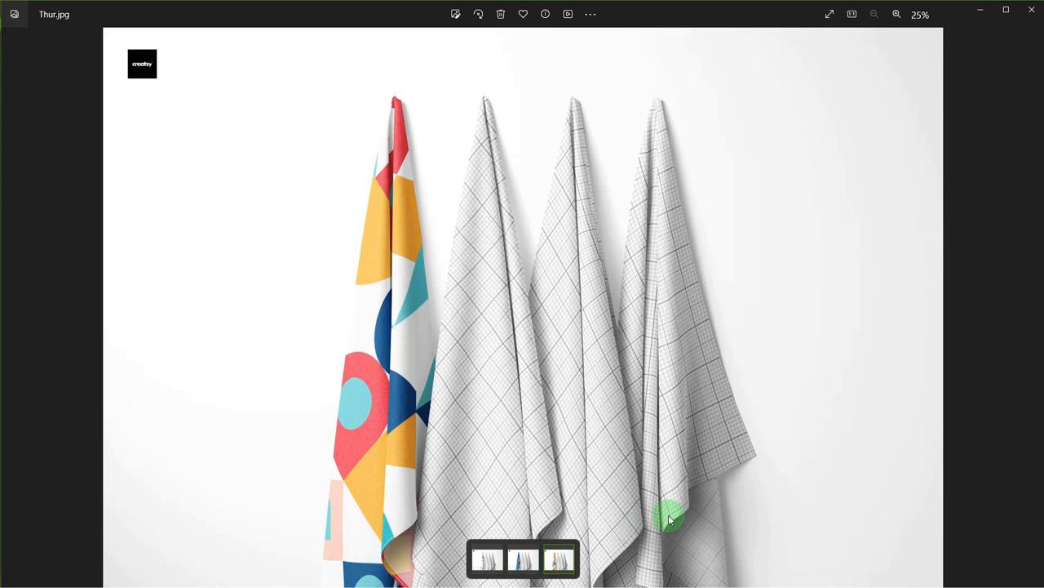
left_click(1033, 18)
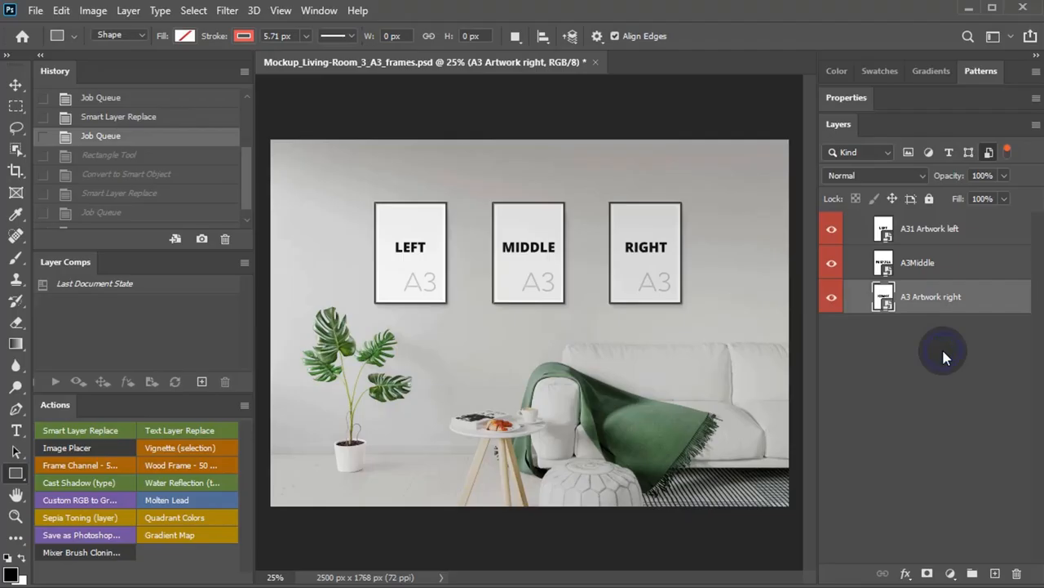
Export the contents of the A3 Artwork right smart object to the src folder as a PSB file named Art3.
right_click(960, 303)
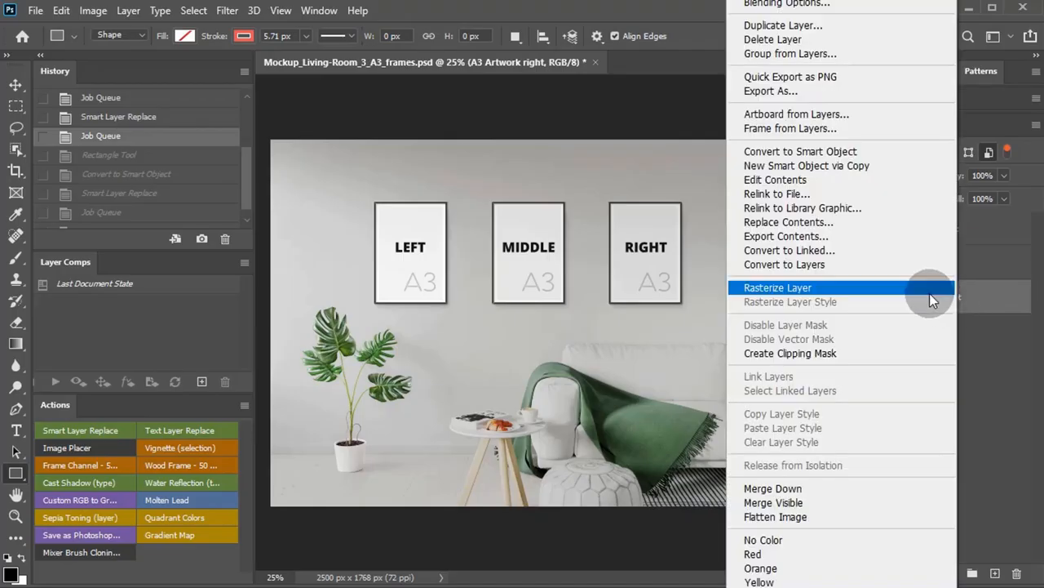
left_click(852, 240)
type("Art3")
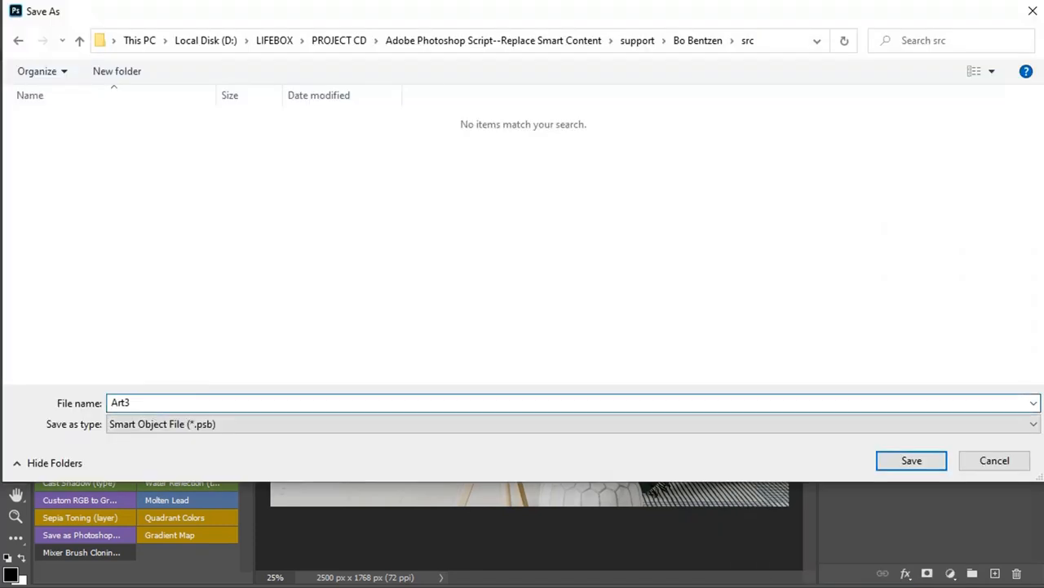
left_click(882, 461)
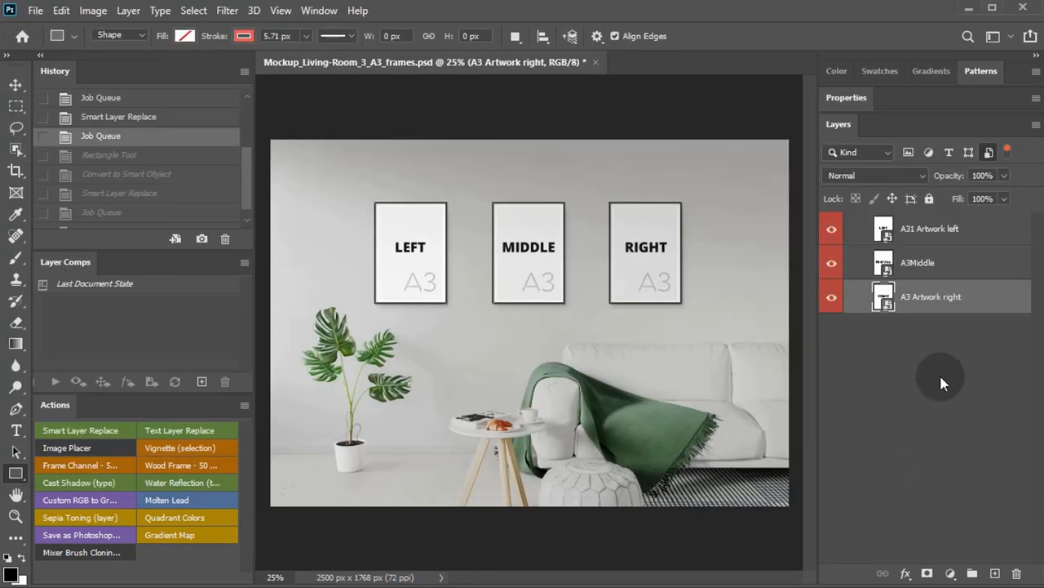
Replace the contents of the A3 Artwork right smart object with the exported PSB file.
right_click(972, 306)
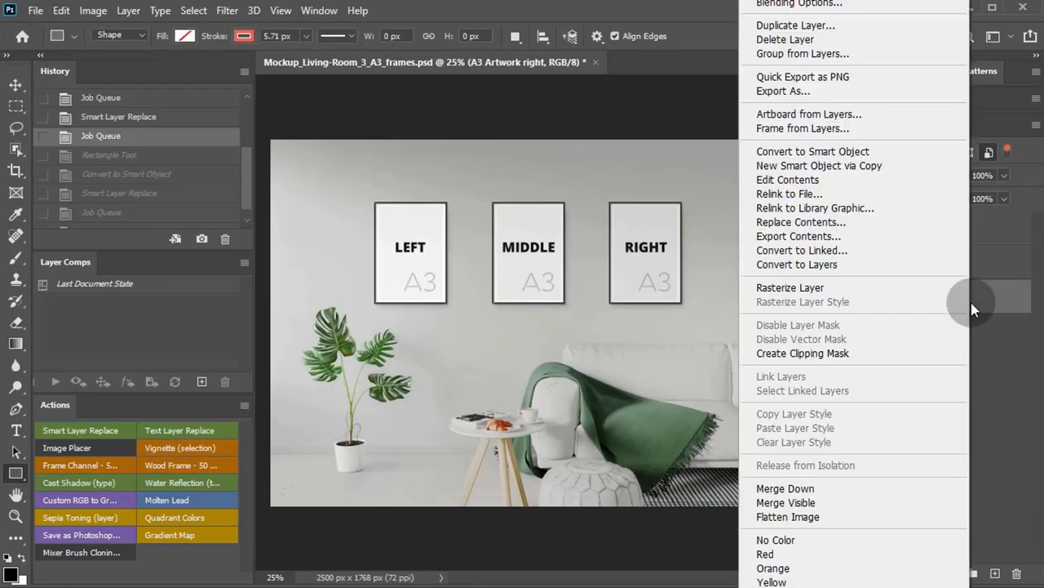
left_click(851, 225)
left_click(64, 171)
left_click(912, 460)
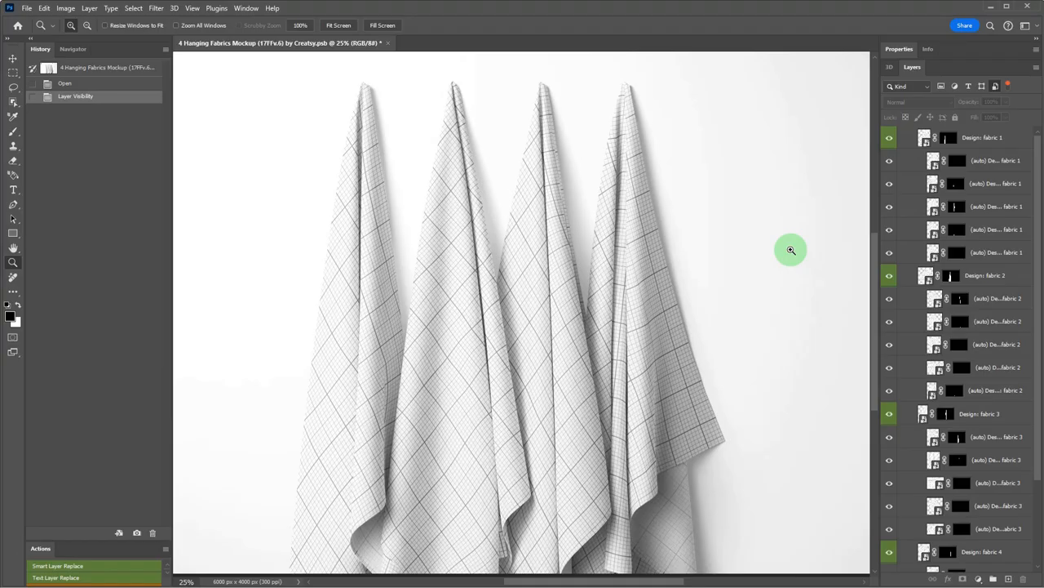
Start Smart Layer Replace on the first (auto) fabric 1 design layer with Aare.png, Linth.png and Reuss.png as source files.
left_click(979, 161)
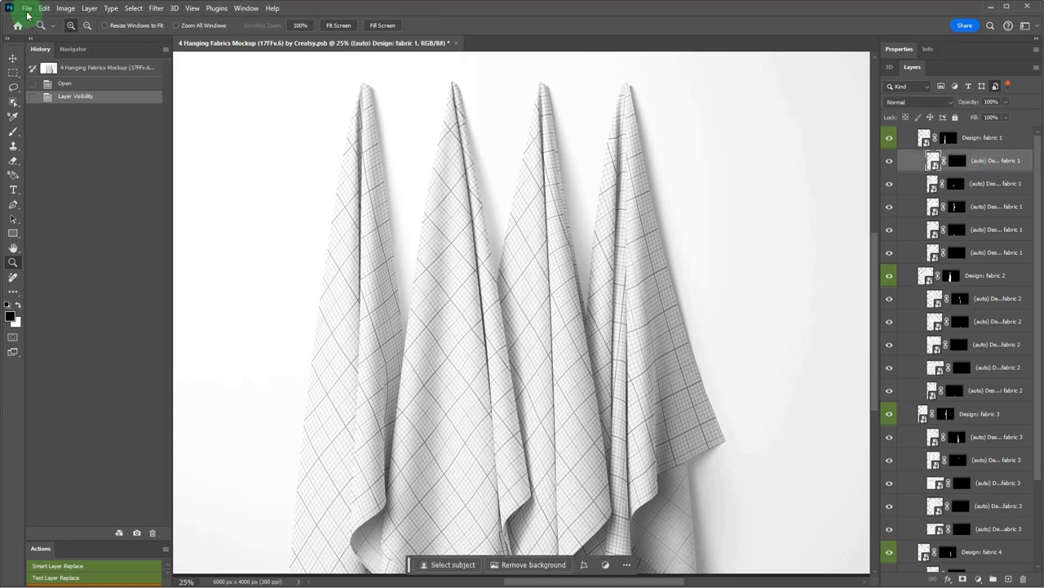
left_click(27, 10)
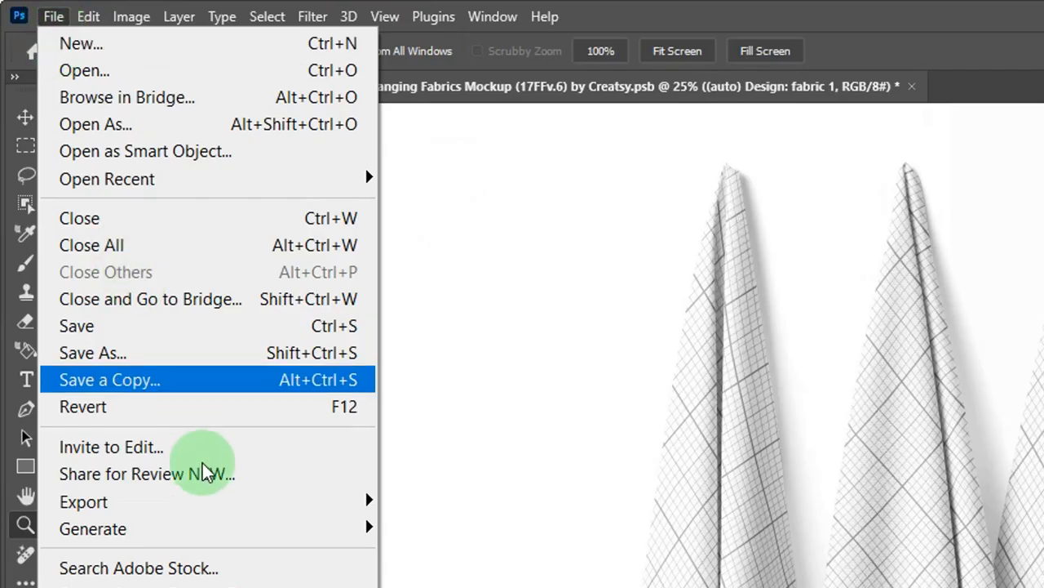
mouse_move(224, 500)
left_click(503, 405)
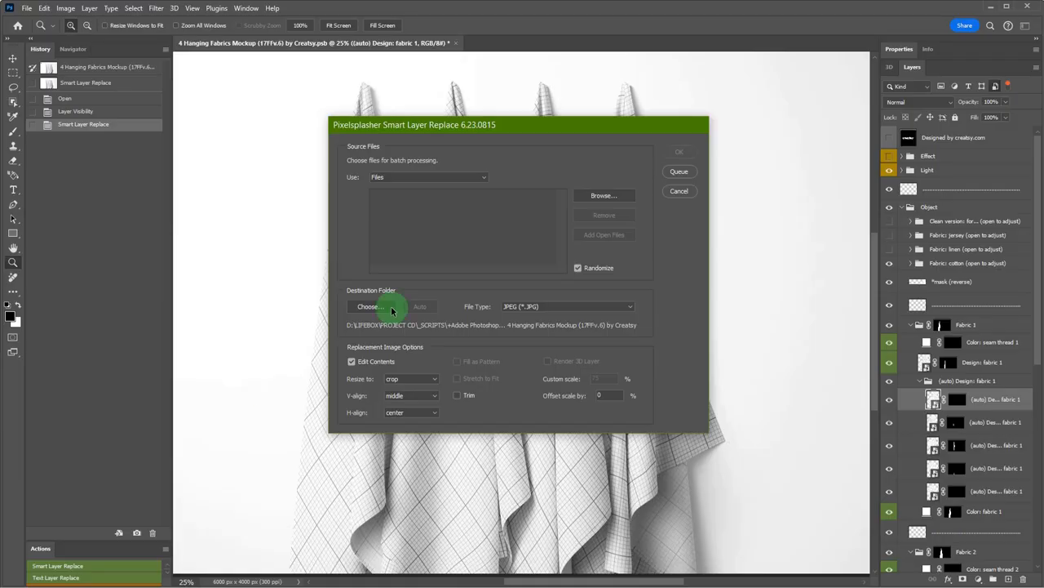
left_click(629, 198)
left_click_drag(137, 69, 65, 503)
left_click(954, 569)
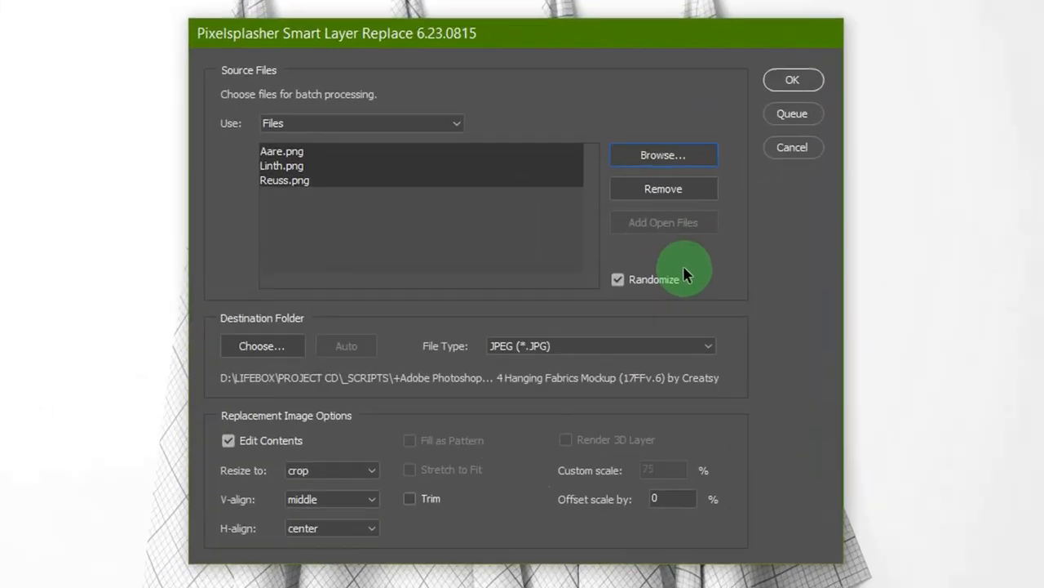
Turn off Randomize and add the fabric 1 replacement to the job queue without running it.
left_click(684, 274)
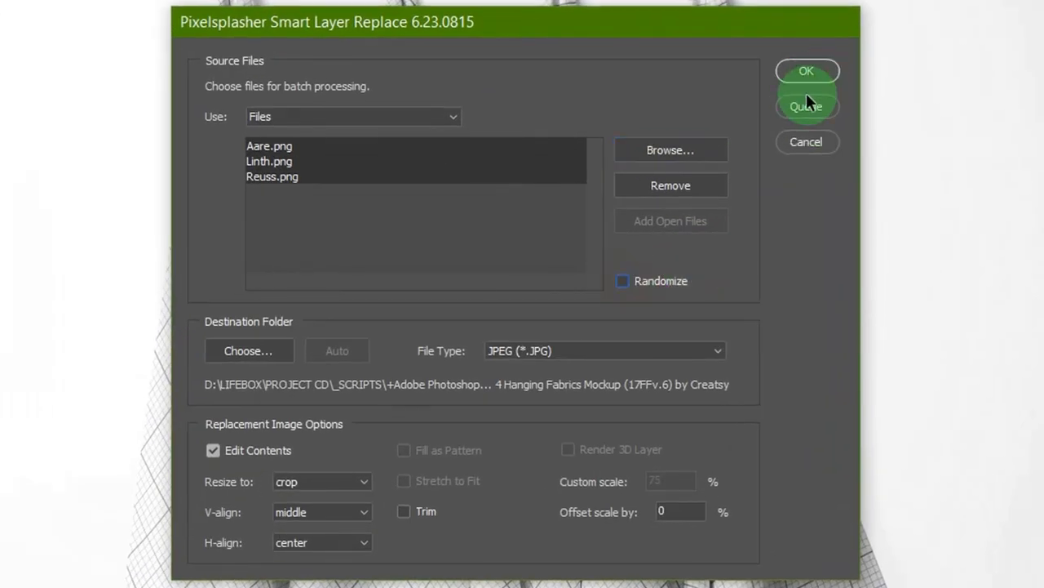
left_click(790, 116)
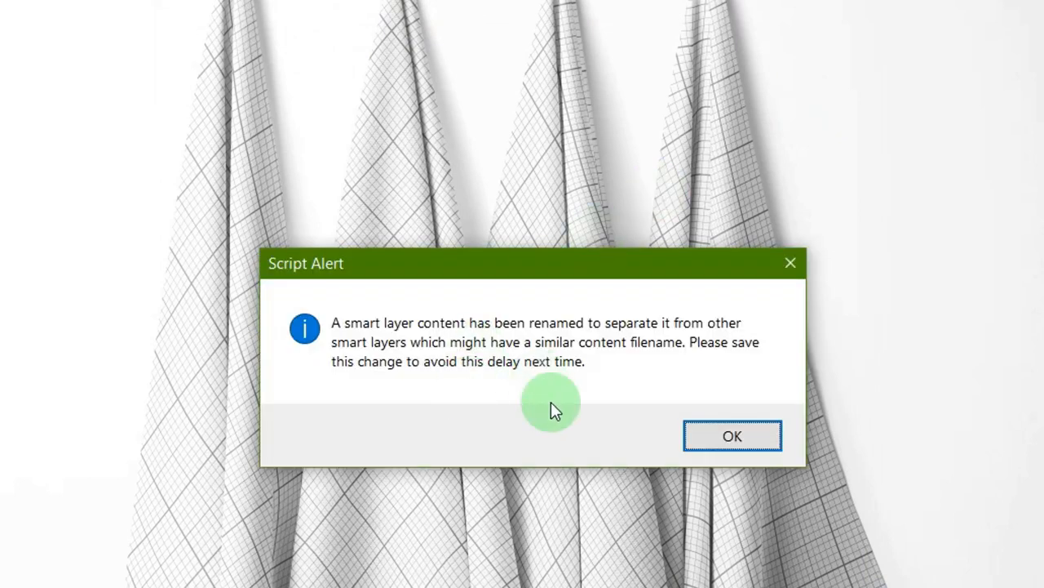
left_click(743, 444)
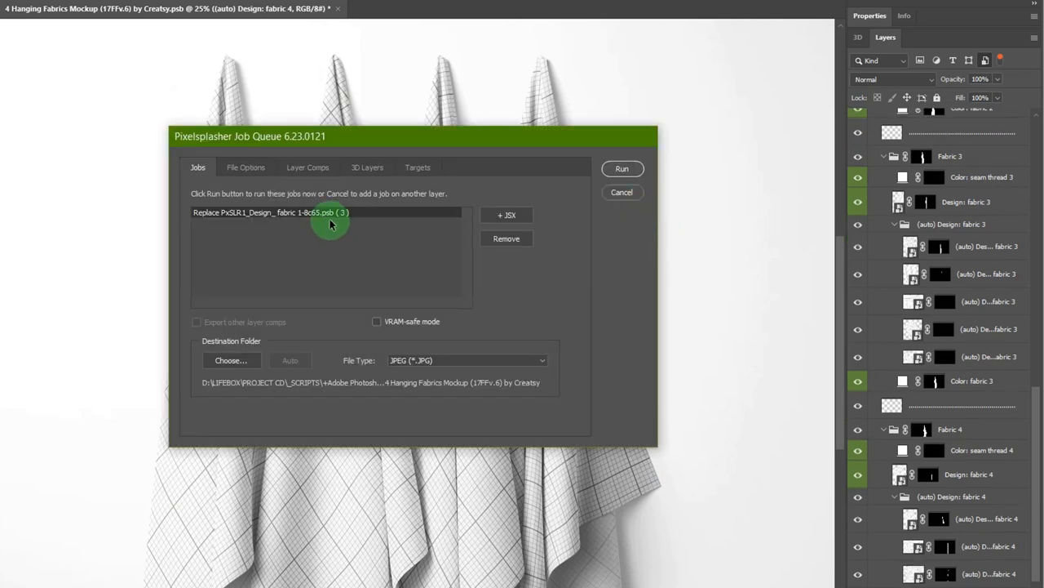
left_click(629, 195)
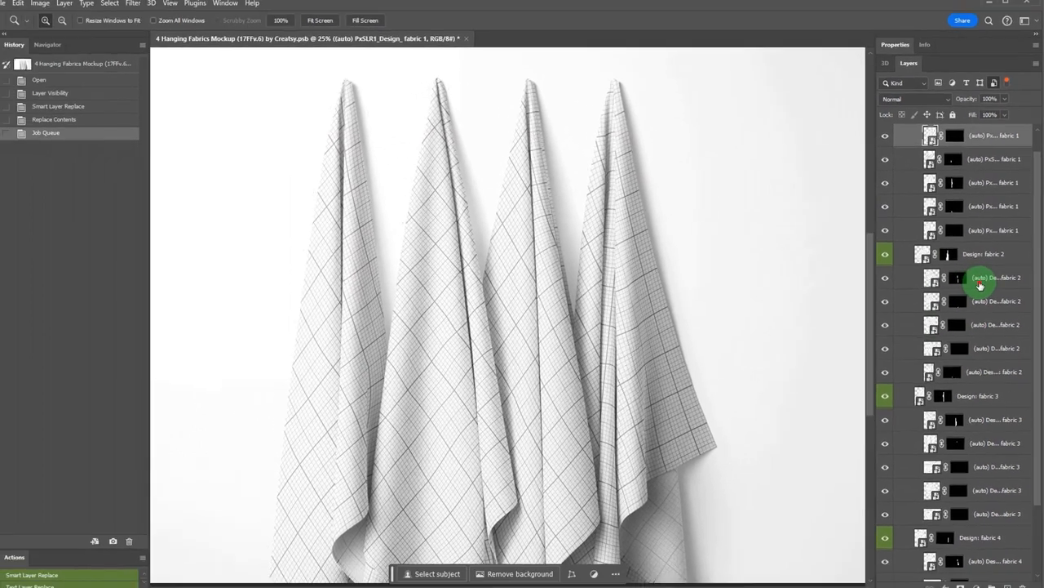
Queue Clarence.png, Mataura.png and Rhône.png as replacements for the first (auto) fabric 2 design layer without running the queue.
left_click(974, 291)
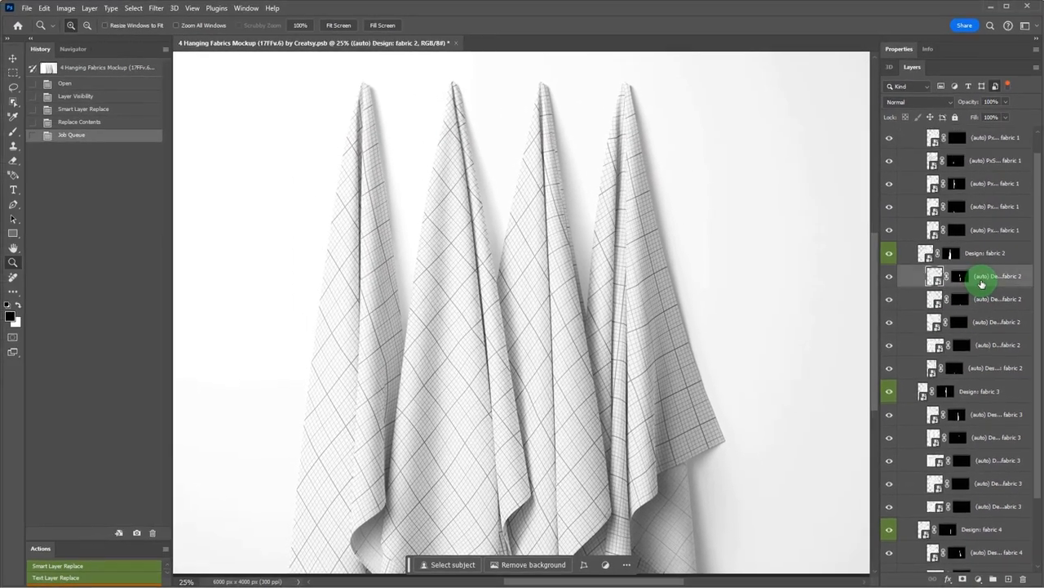
left_click(119, 567)
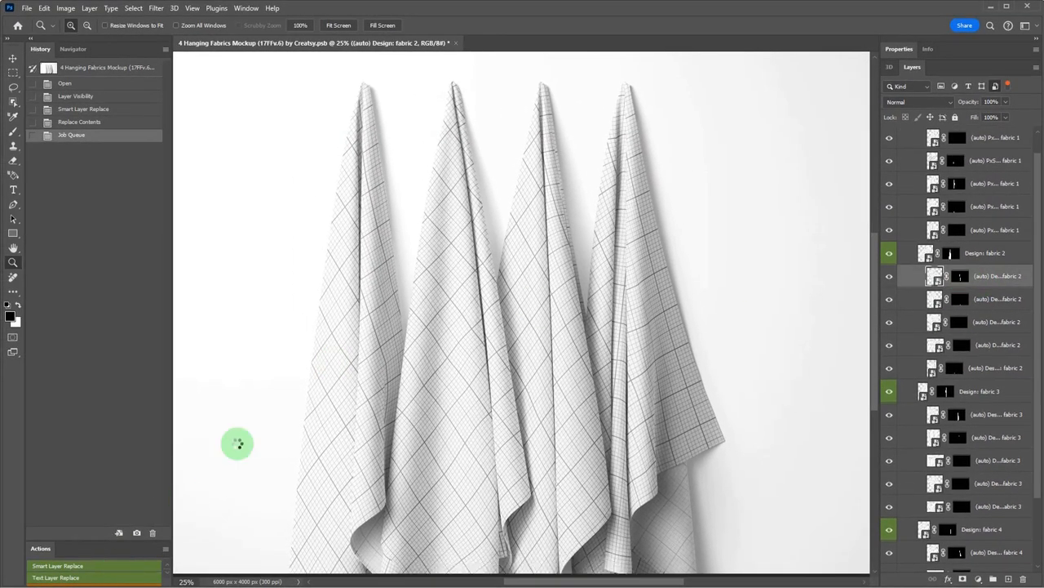
left_click(608, 198)
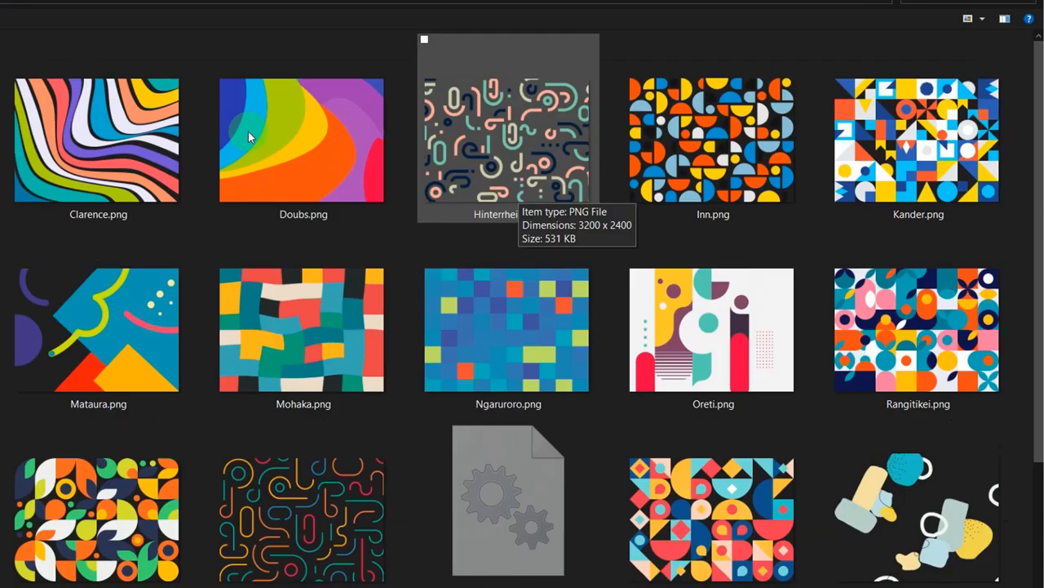
left_click_drag(101, 215, 13, 534)
left_click_drag(186, 481, 188, 484)
left_click(954, 569)
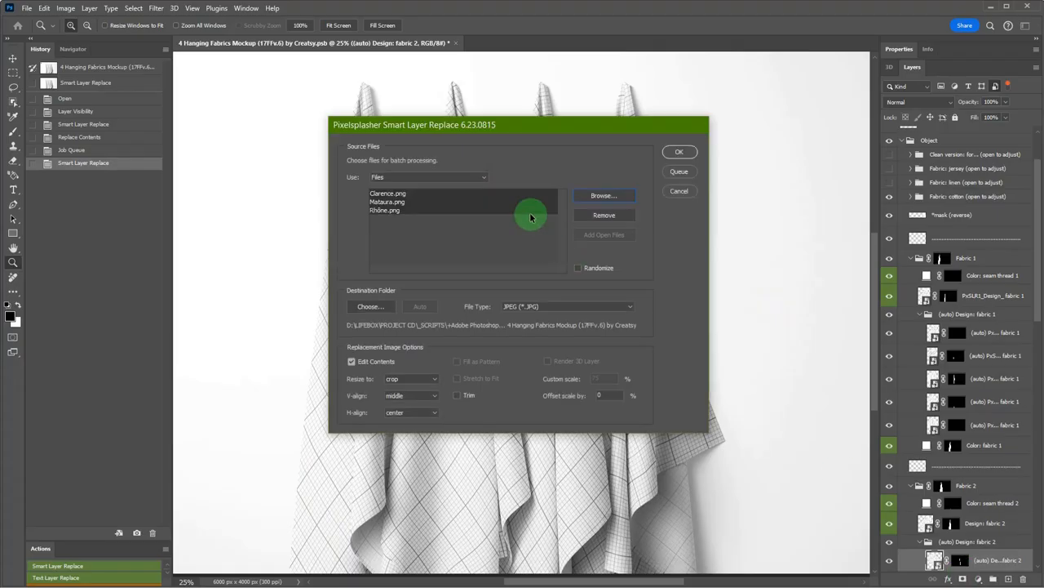
left_click(681, 173)
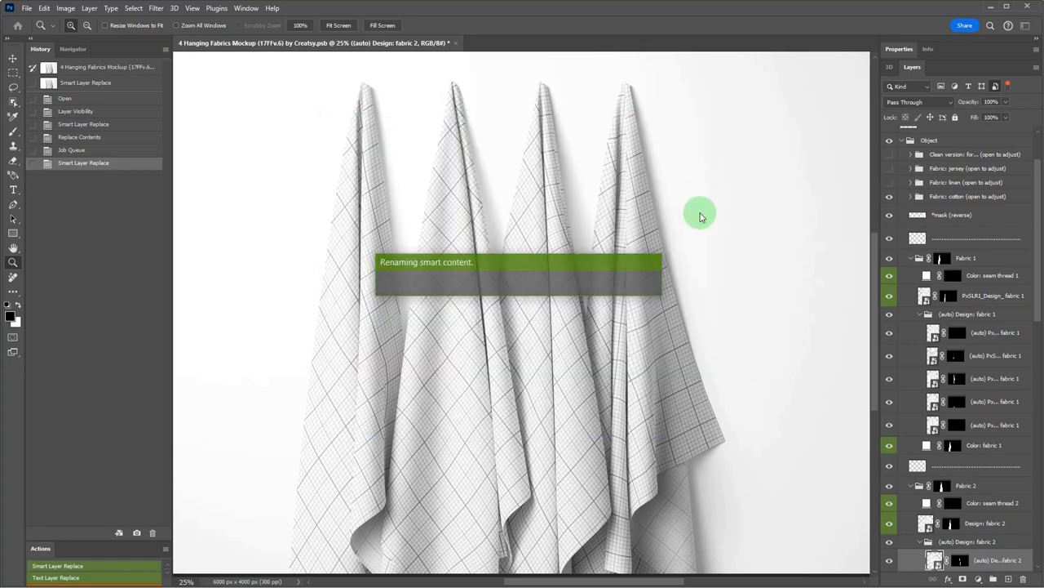
left_click(658, 354)
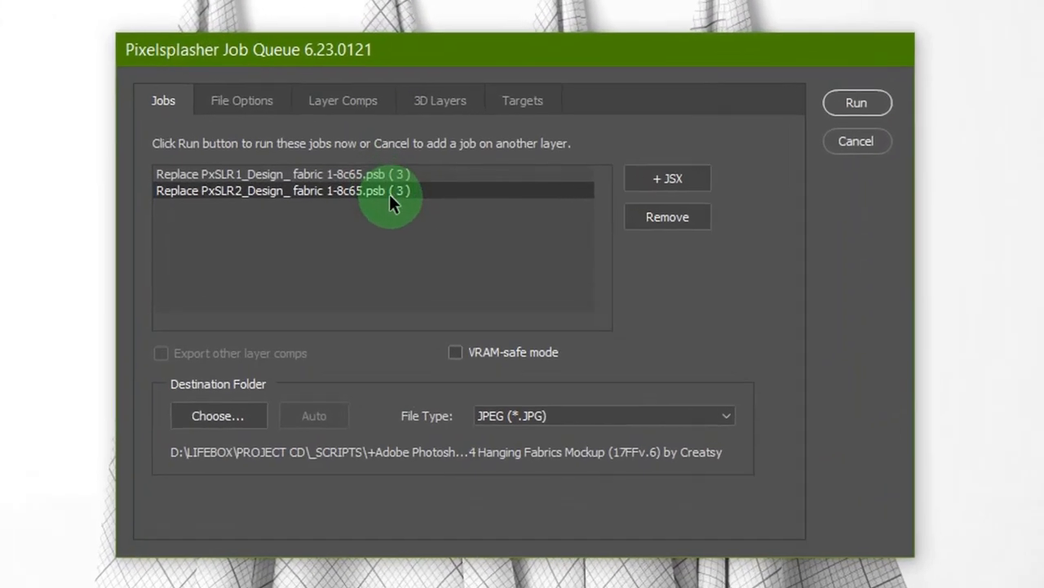
left_click(686, 196)
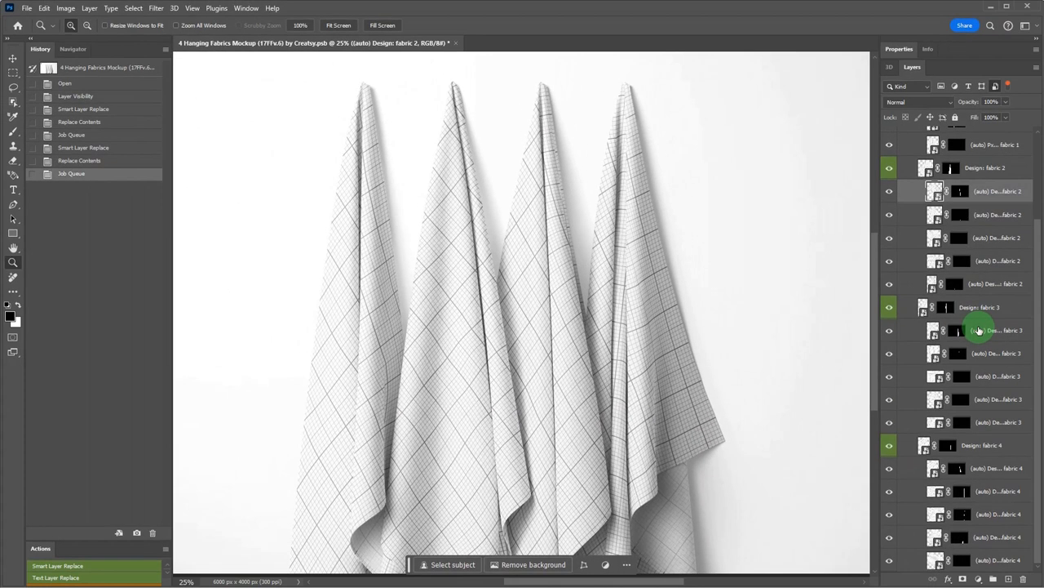
Queue Doubs.png, Mohaka.png and Taieri.png as replacements for the first (auto) fabric 3 design layer without running the queue.
left_click(979, 329)
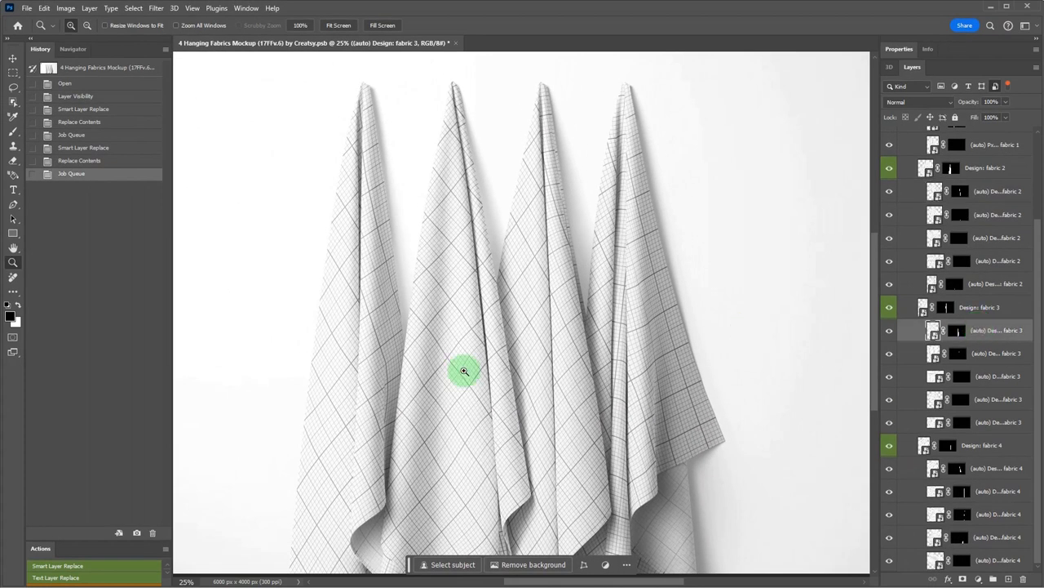
left_click(110, 565)
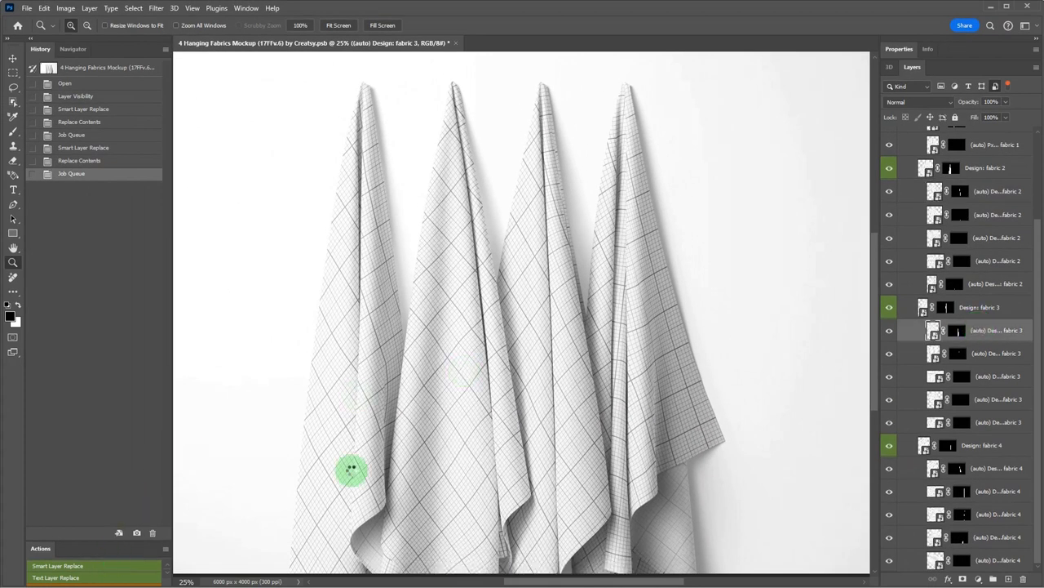
left_click(626, 199)
left_click_drag(506, 168, 412, 493)
left_click(944, 571)
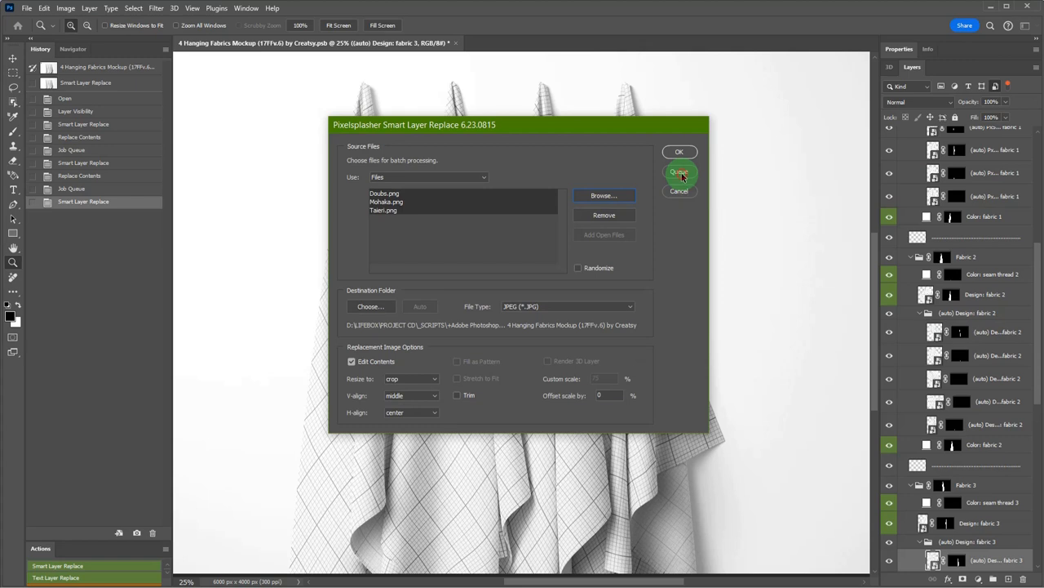
key("Return")
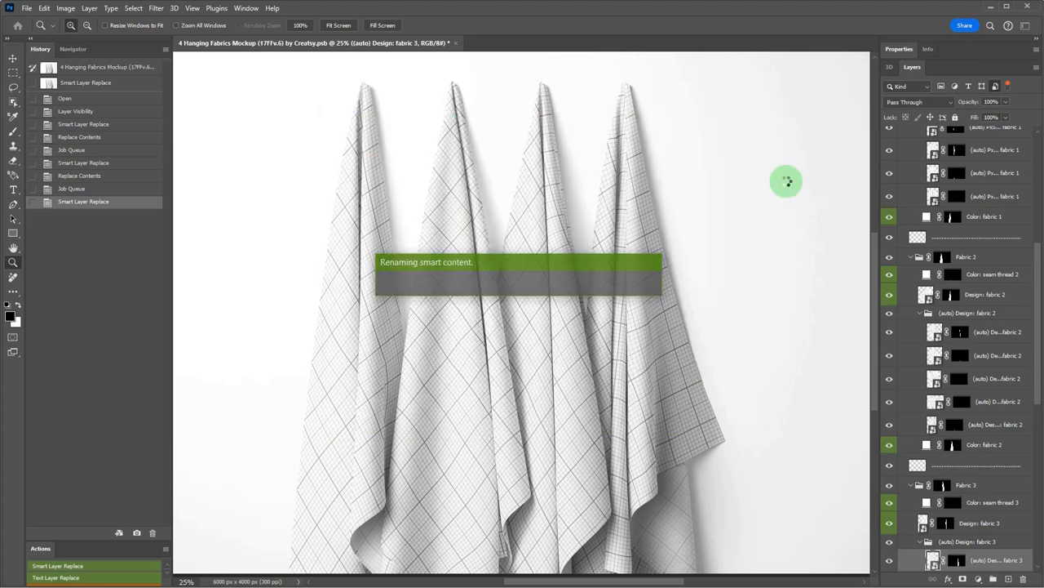
left_click(634, 352)
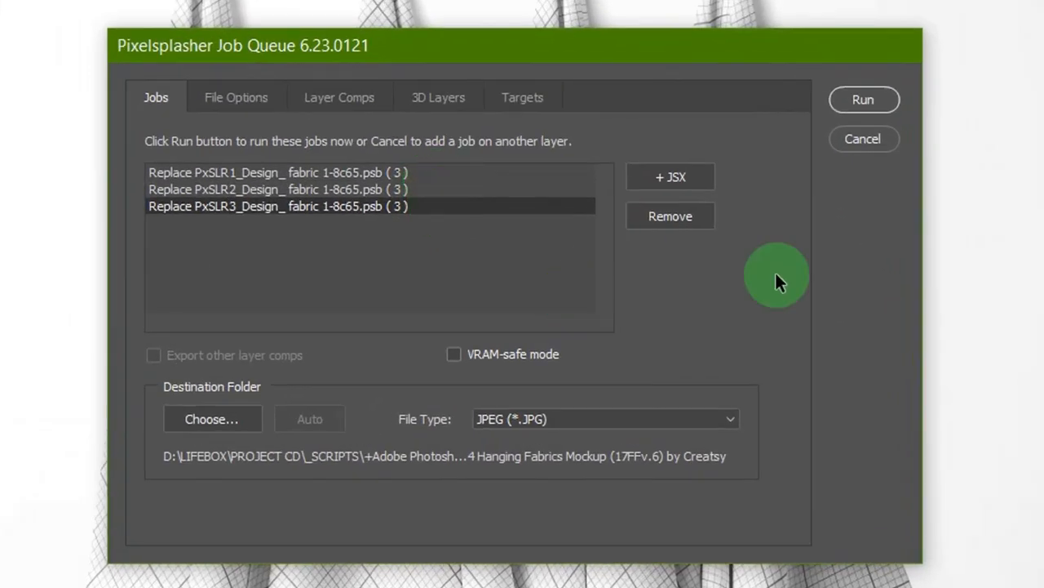
left_click(849, 140)
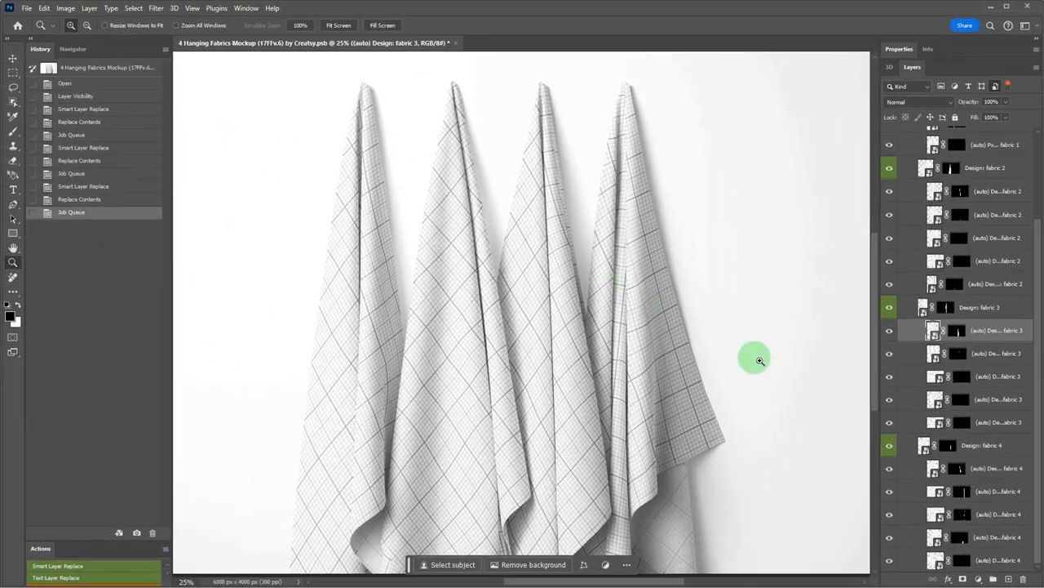
Queue Hinterrhein.png, Ngaruroro.png and Thur.png as replacements for the first (auto) fabric 4 design layer and run all queued jobs.
left_click(1001, 476)
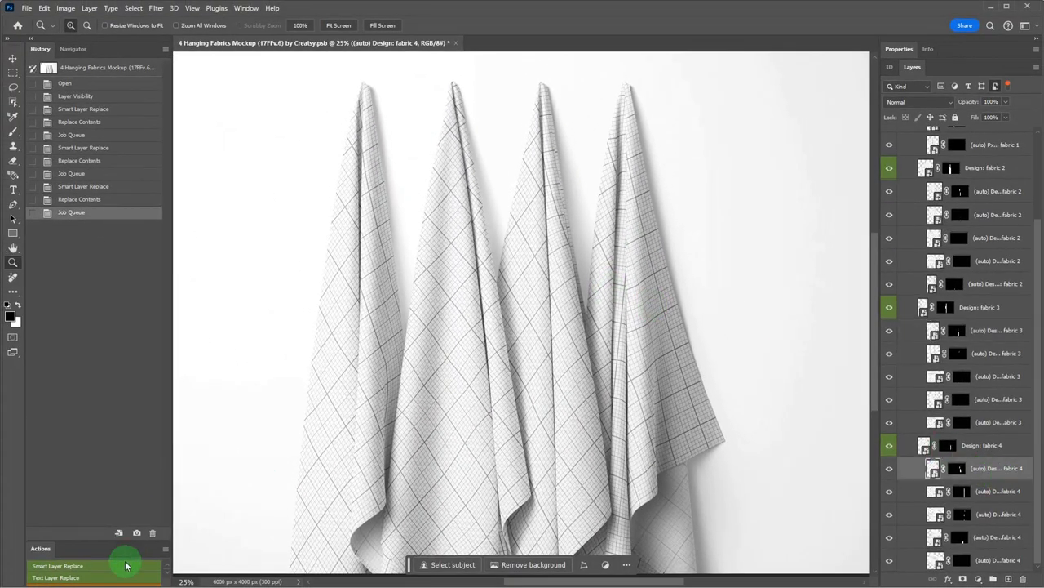
key("F2")
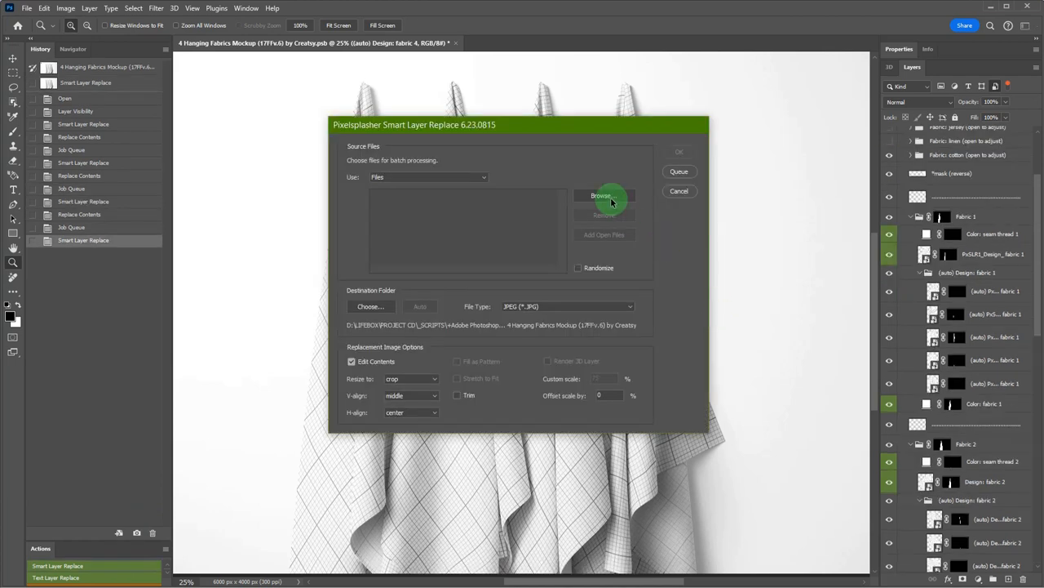
left_click(611, 202)
left_click_drag(677, 139, 612, 372)
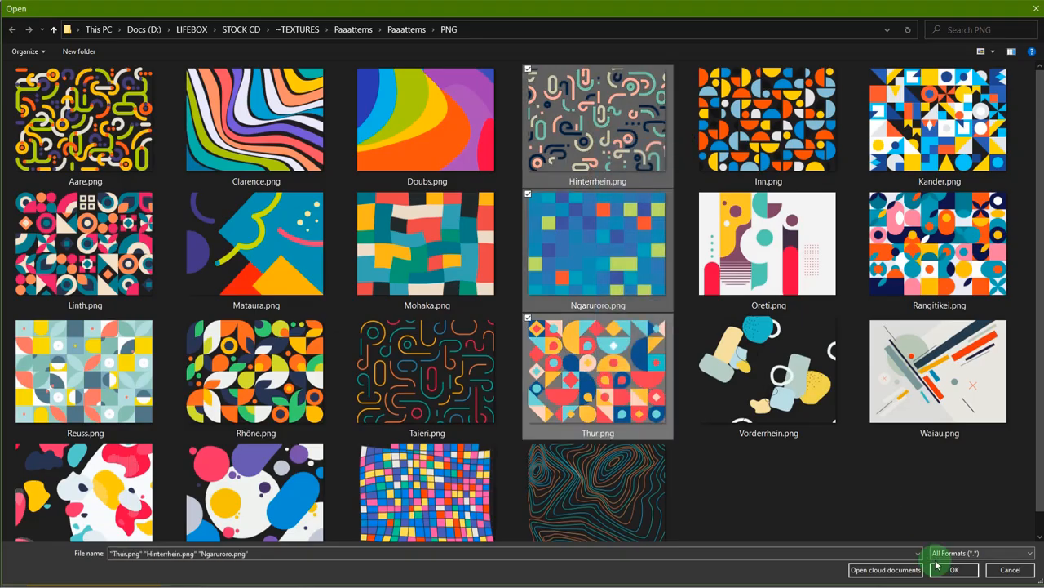
left_click(949, 569)
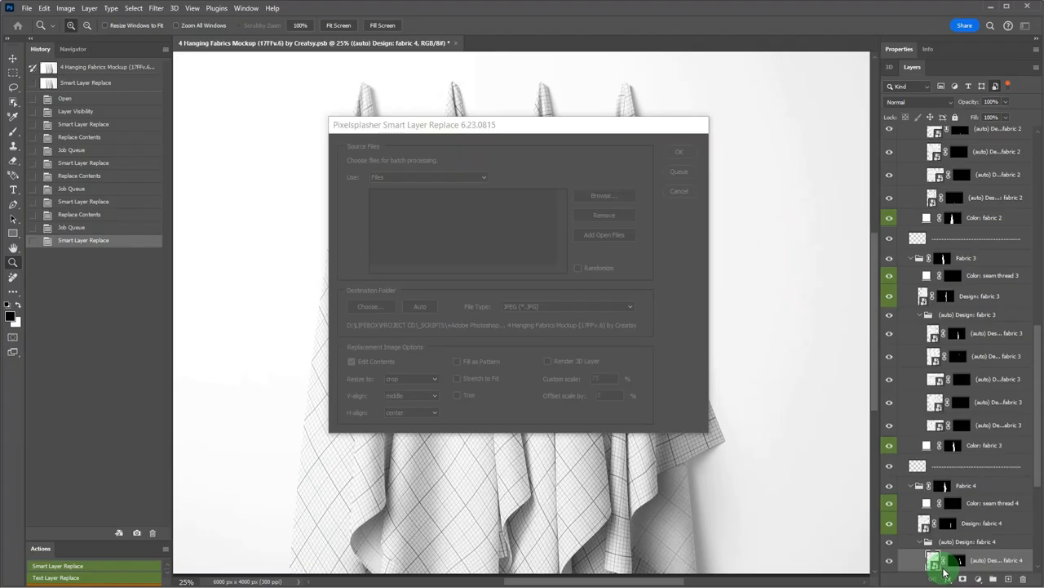
left_click(678, 172)
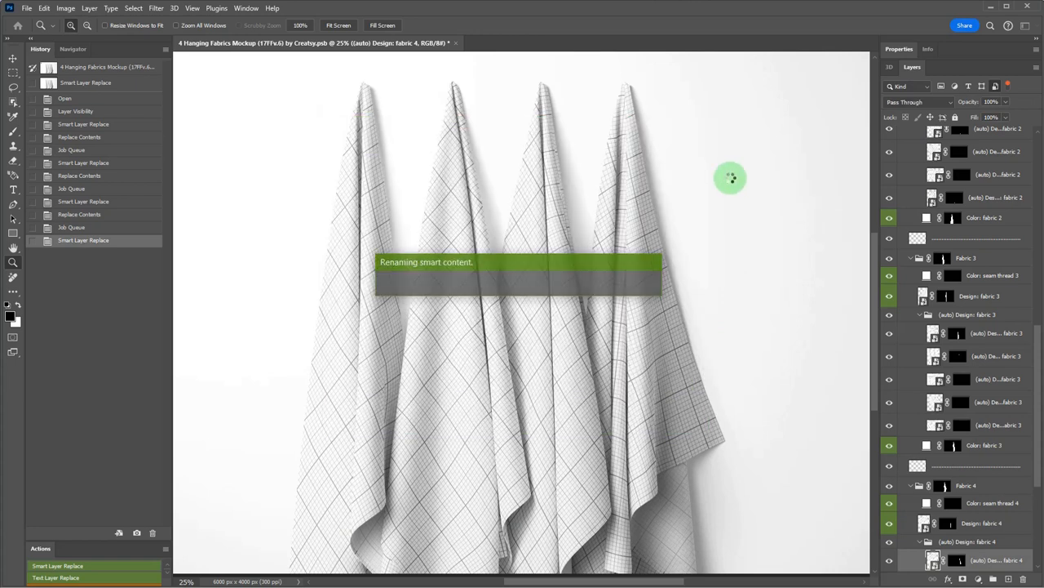
left_click(644, 355)
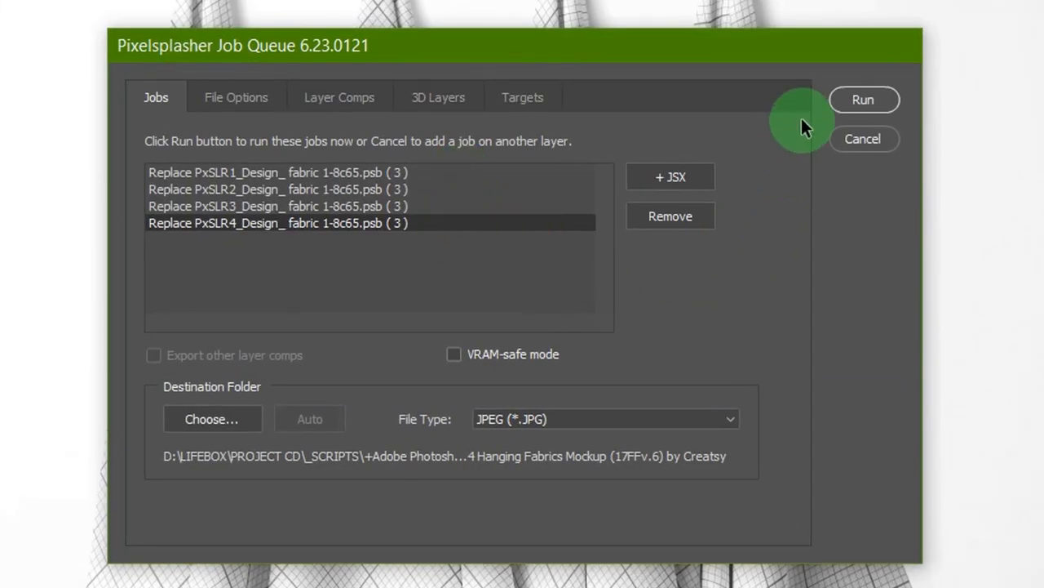
left_click(852, 102)
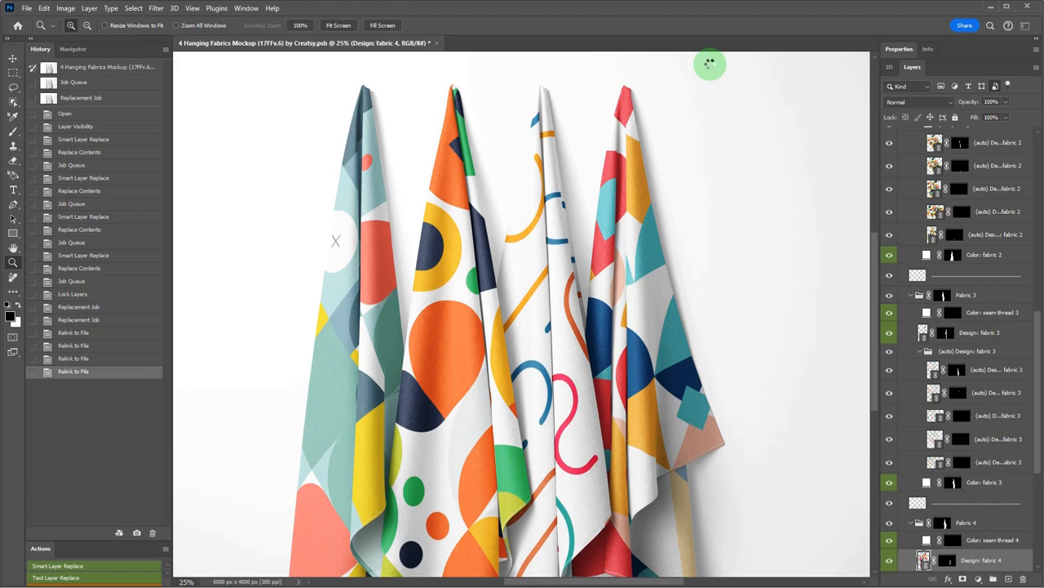
Open Hinterrhein.jpg from the mockup's output folder in the image viewer and examine the four fabric designs up close.
left_click(29, 10)
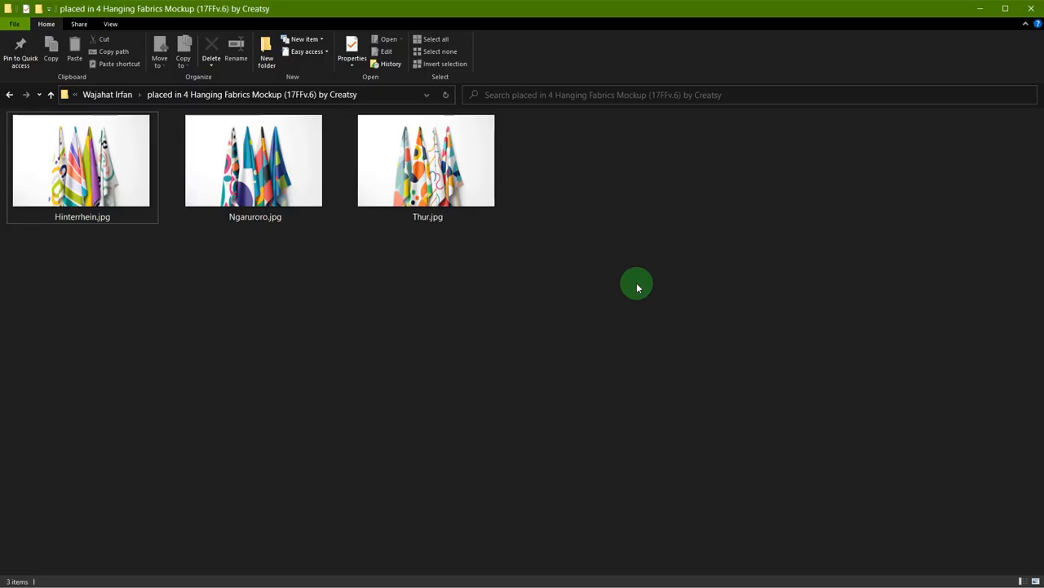
left_click(106, 171)
left_click(389, 41)
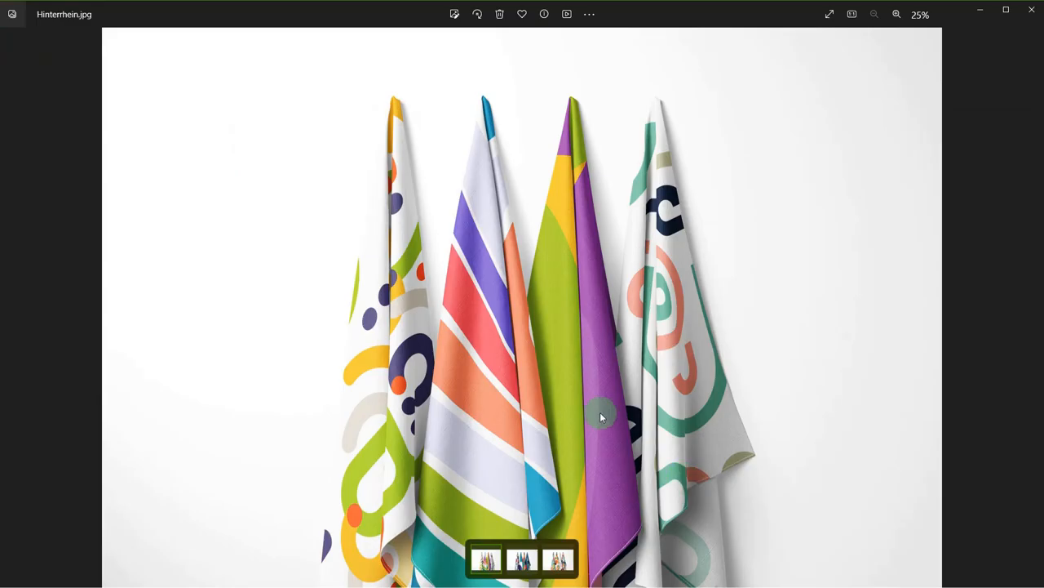
double_click(601, 414)
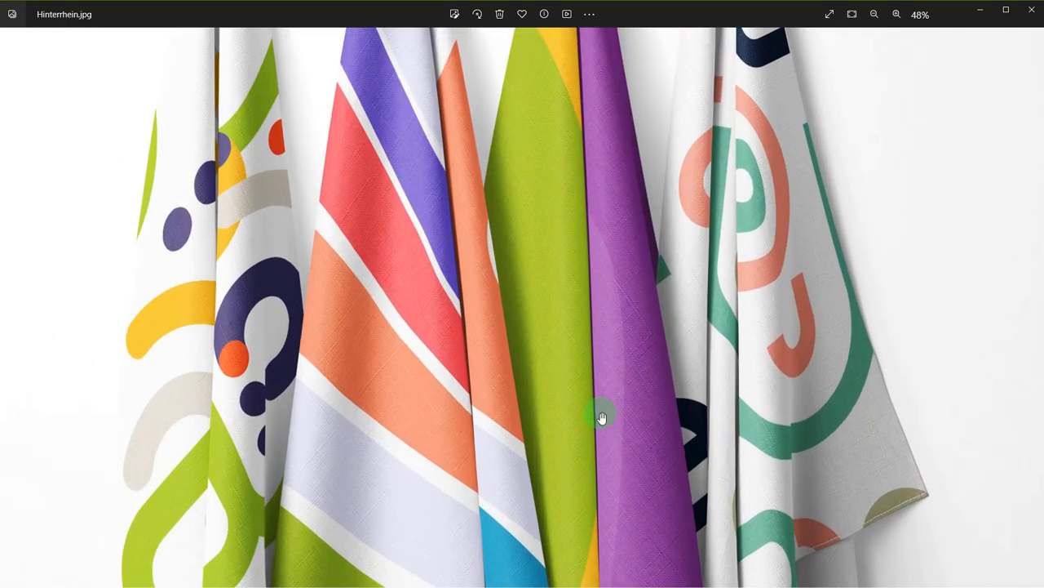
double_click(600, 417)
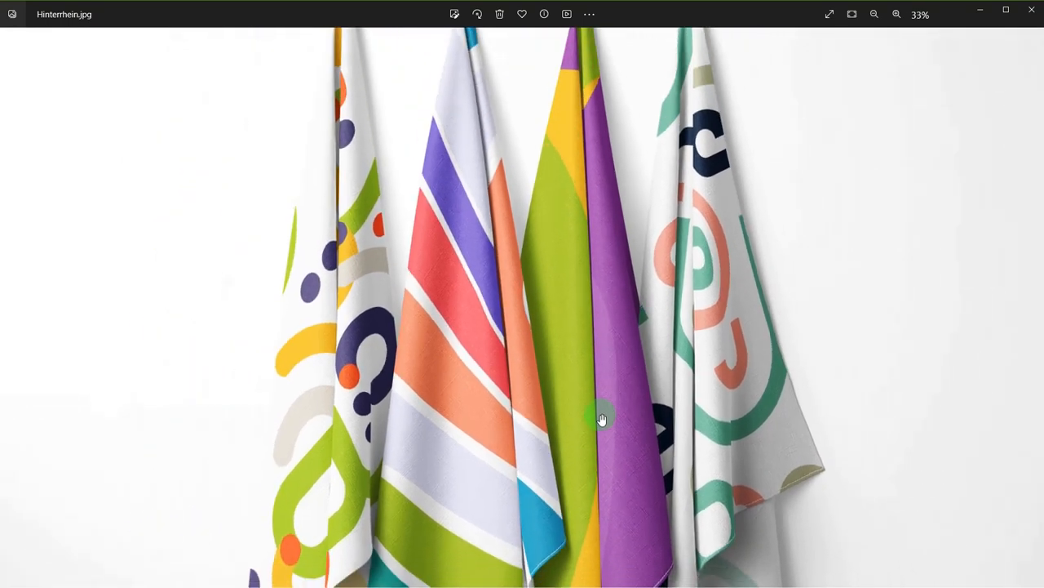
Examine the fabric designs up close in the exported Ngaruroro.jpg and Thur.jpg.
left_click(525, 560)
scroll(583, 463, "up", 6)
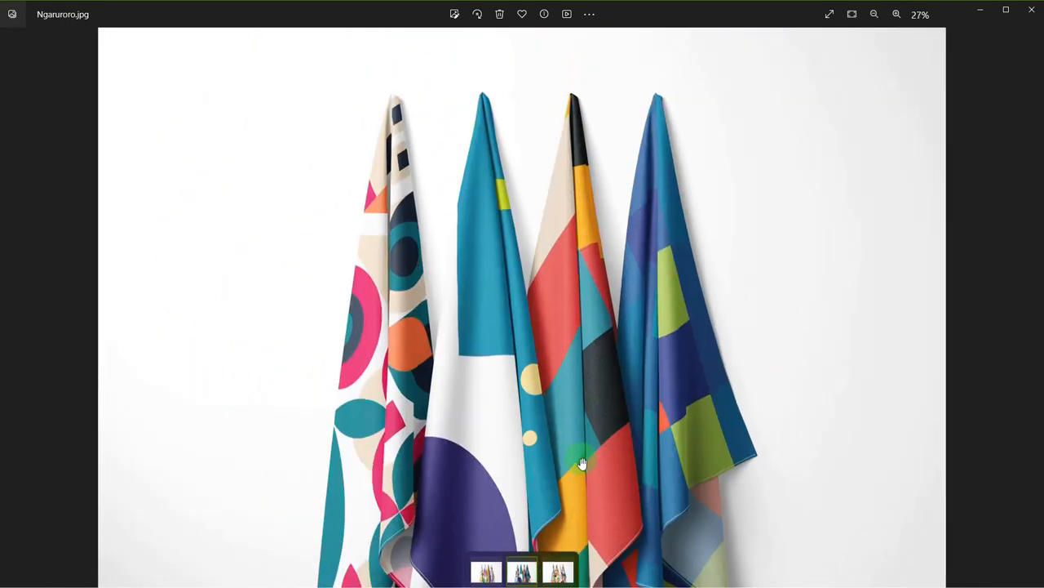
left_click_drag(585, 373, 587, 274)
scroll(561, 369, "down", 6)
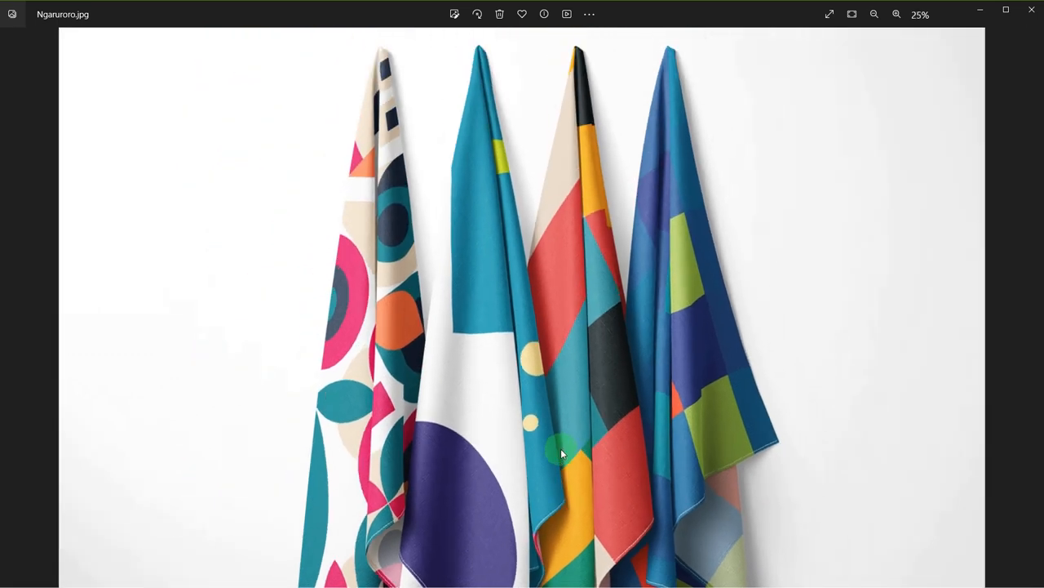
left_click(561, 561)
scroll(589, 467, "up", 6)
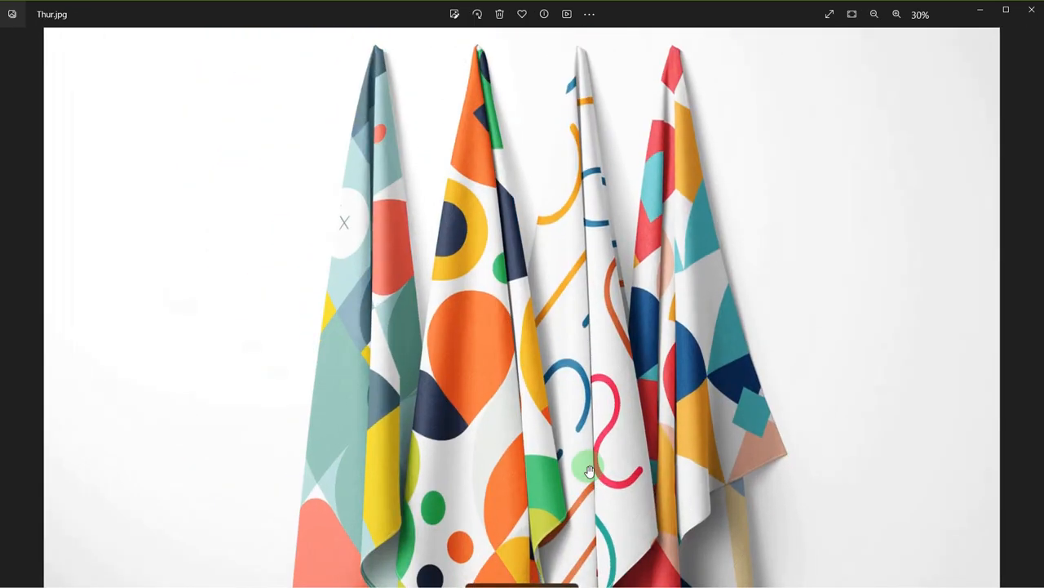
left_click_drag(588, 466, 589, 330)
scroll(589, 330, "down", 6)
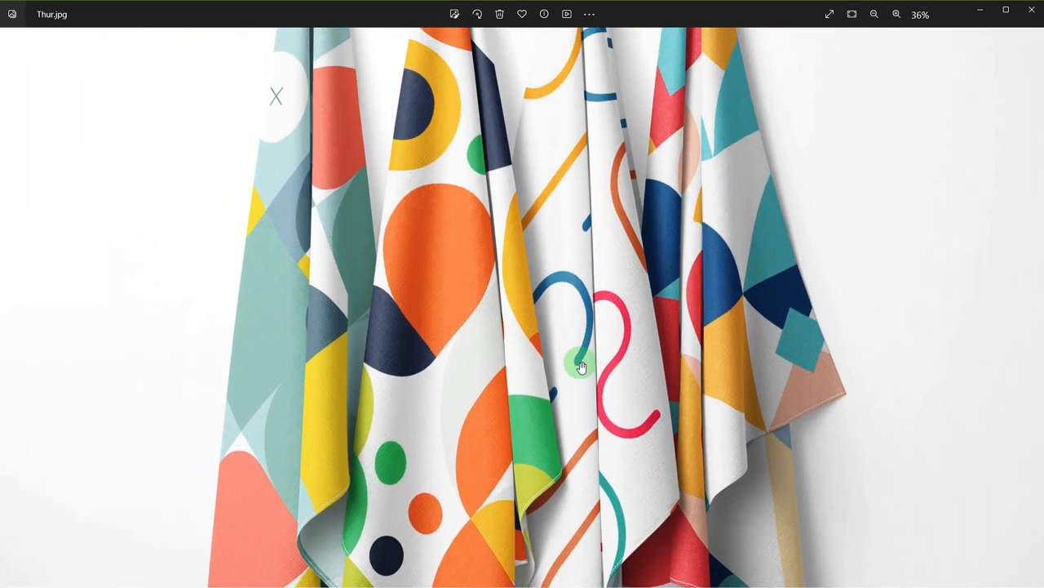